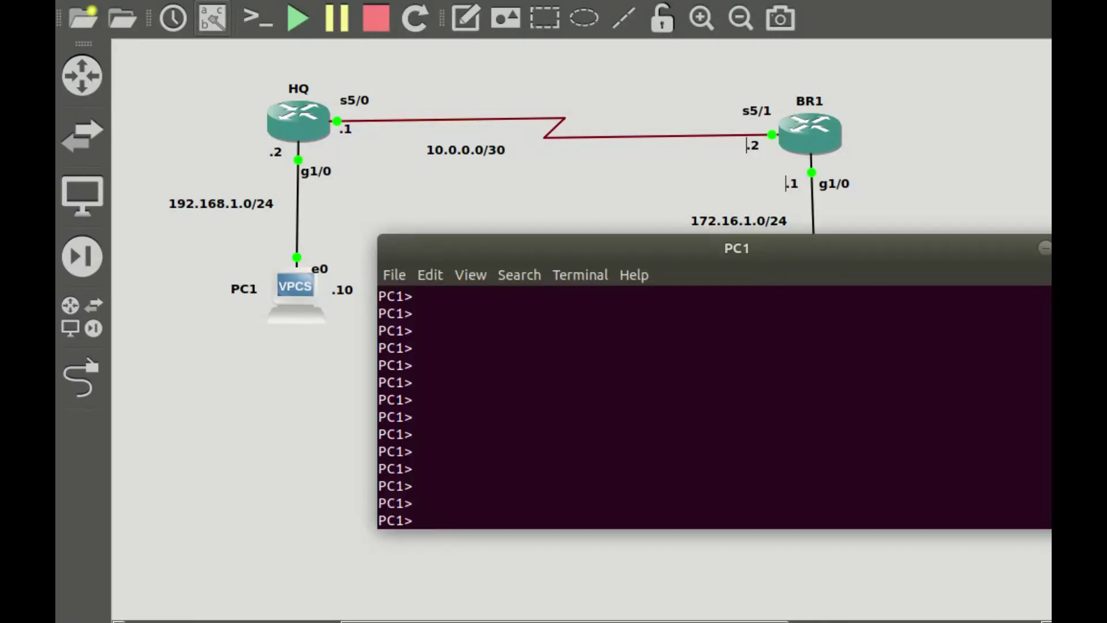
Step: From PC1, ping the HQ router's interfaces at 192.168.1.1 and 10.0.0.1
type("ping 192.")
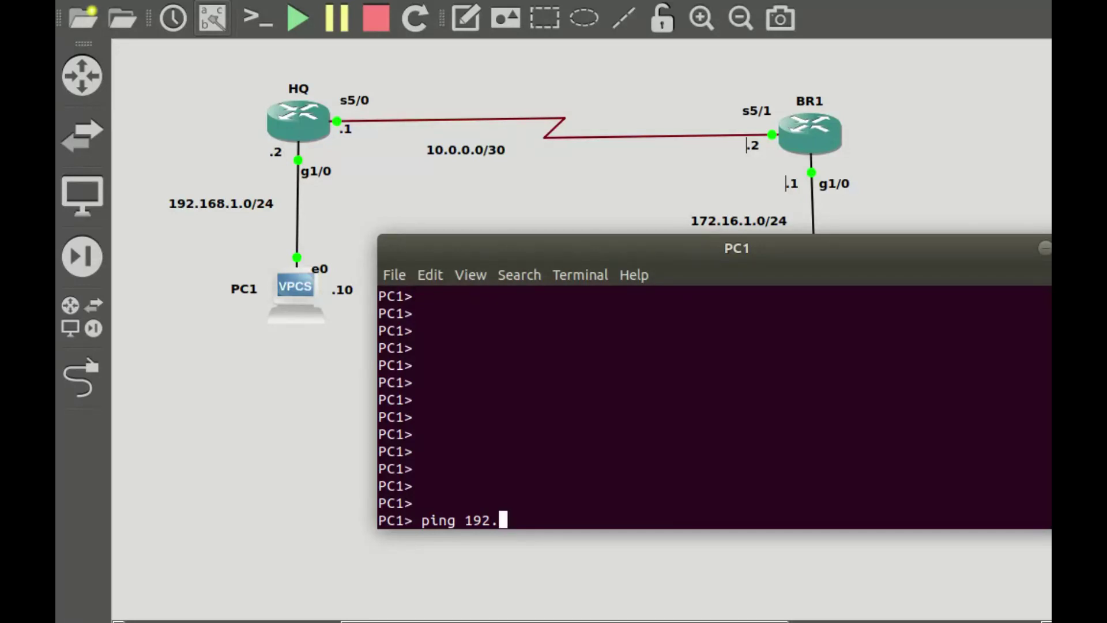
type("168.1.1")
key("Return")
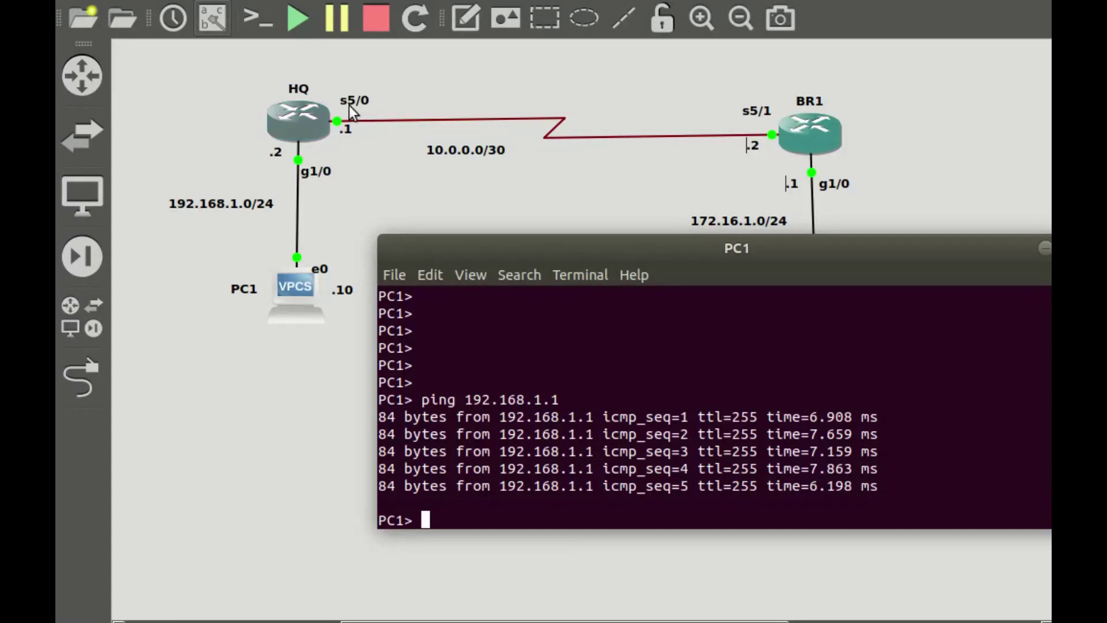
type("ping 10.0")
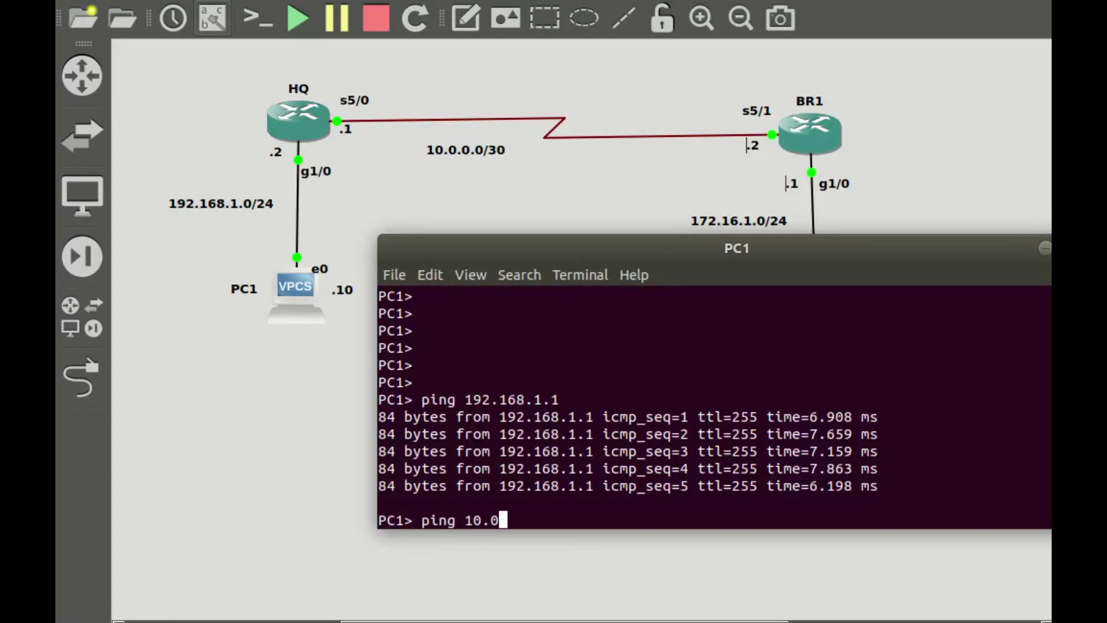
type(".0.1")
key("Return")
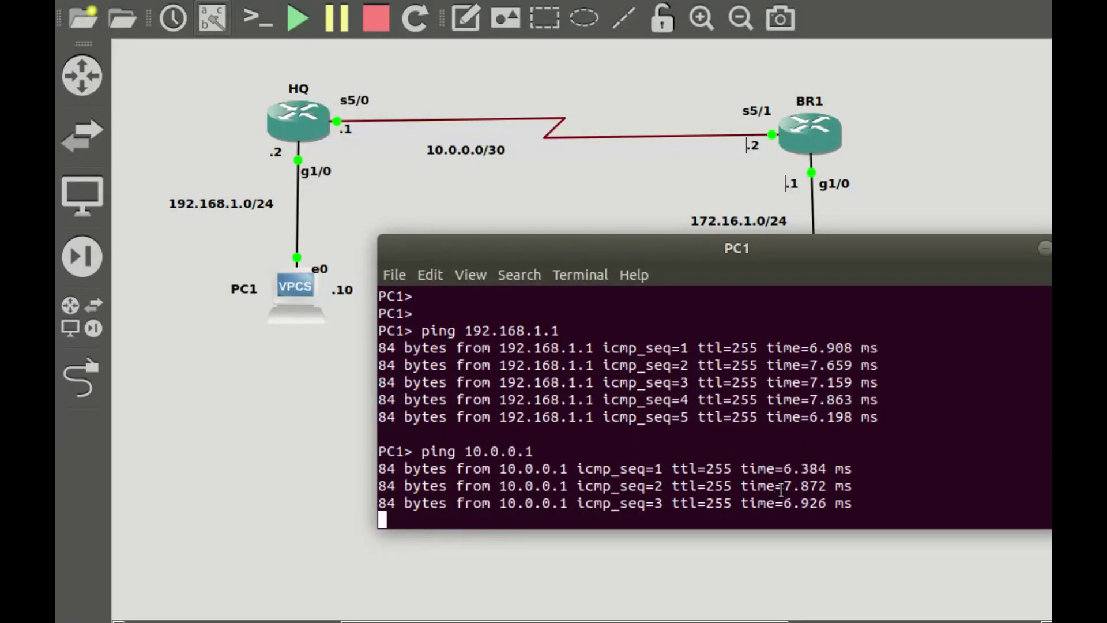
Step: Switch to the PC2 console and ping the BR1 router's interfaces at 172.16.1.1 and 10.0.0.2
left_click(808, 128)
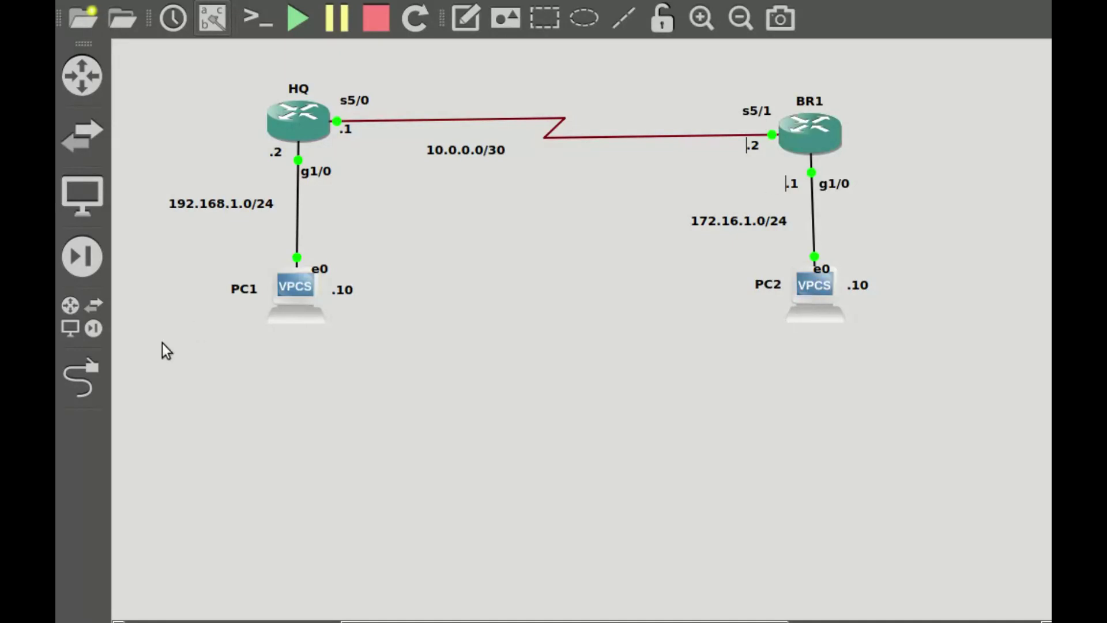
left_click(80, 378)
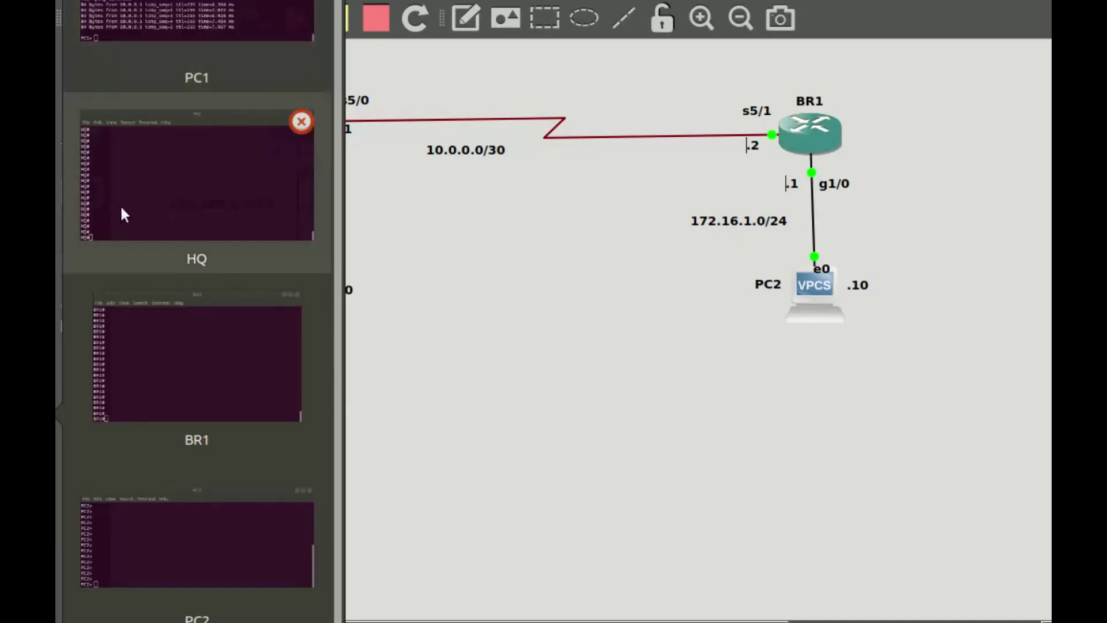
left_click(189, 559)
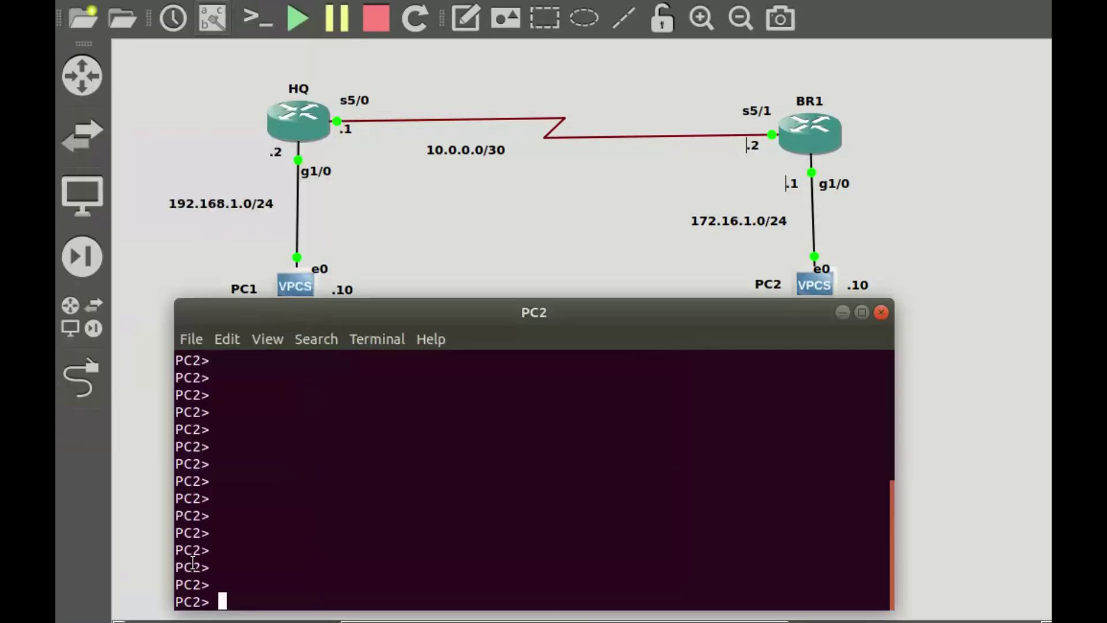
type("ping 1")
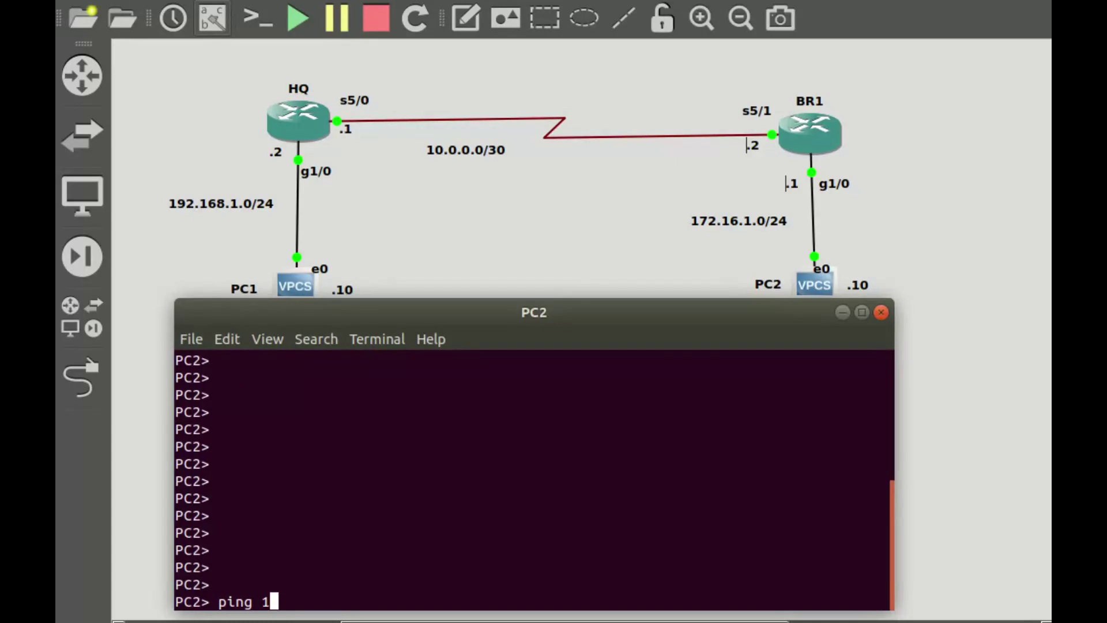
type("72.16.1.1")
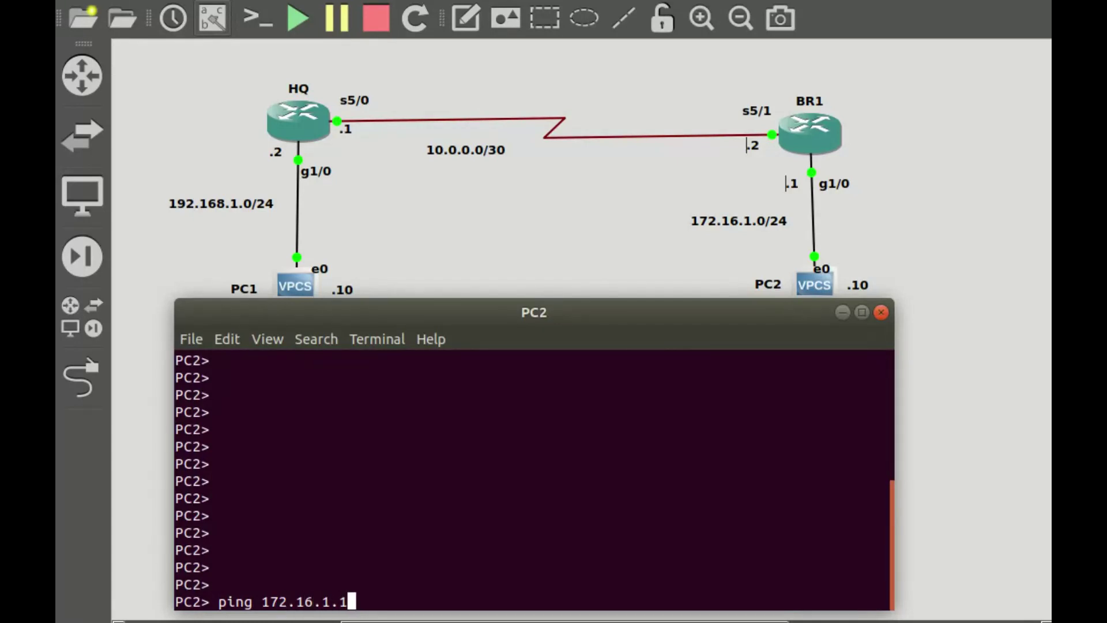
key("Return")
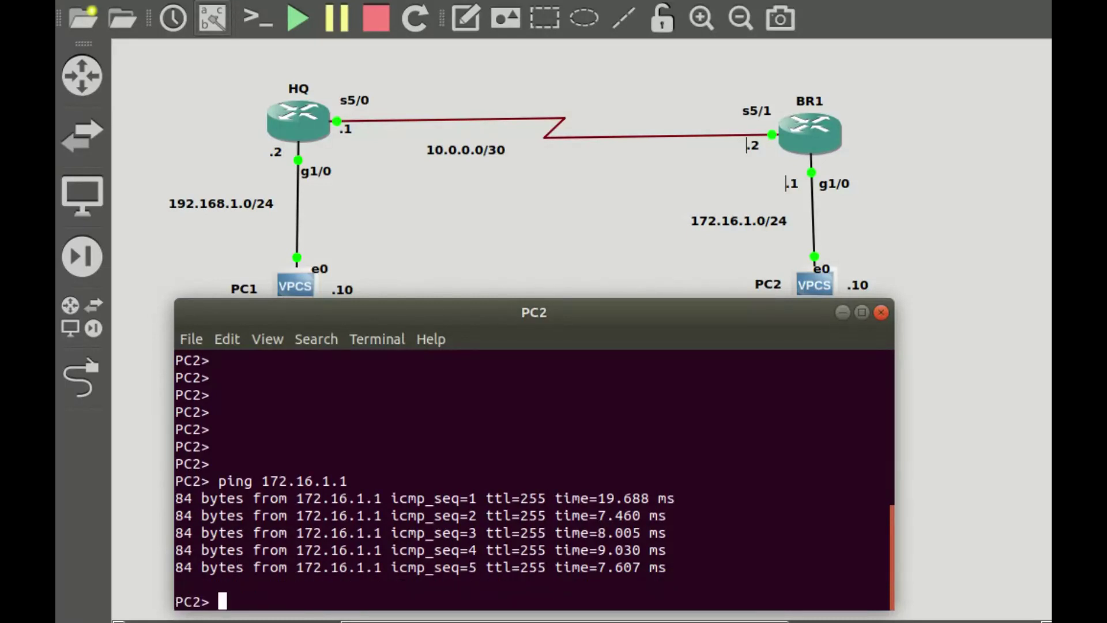
type("ping 10.0.0.2")
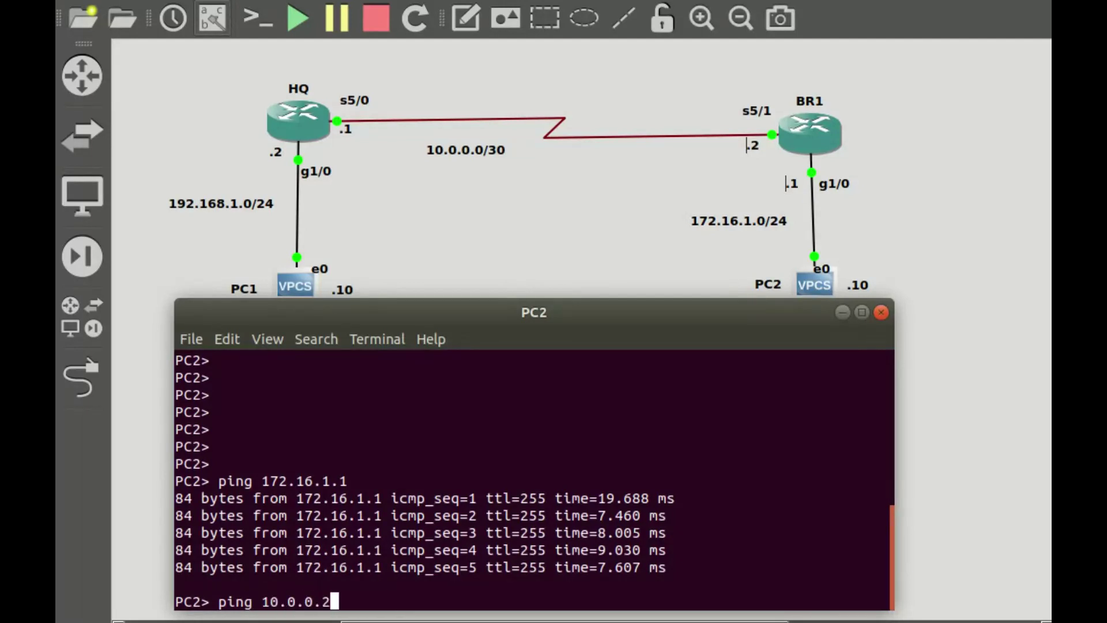
key("Return")
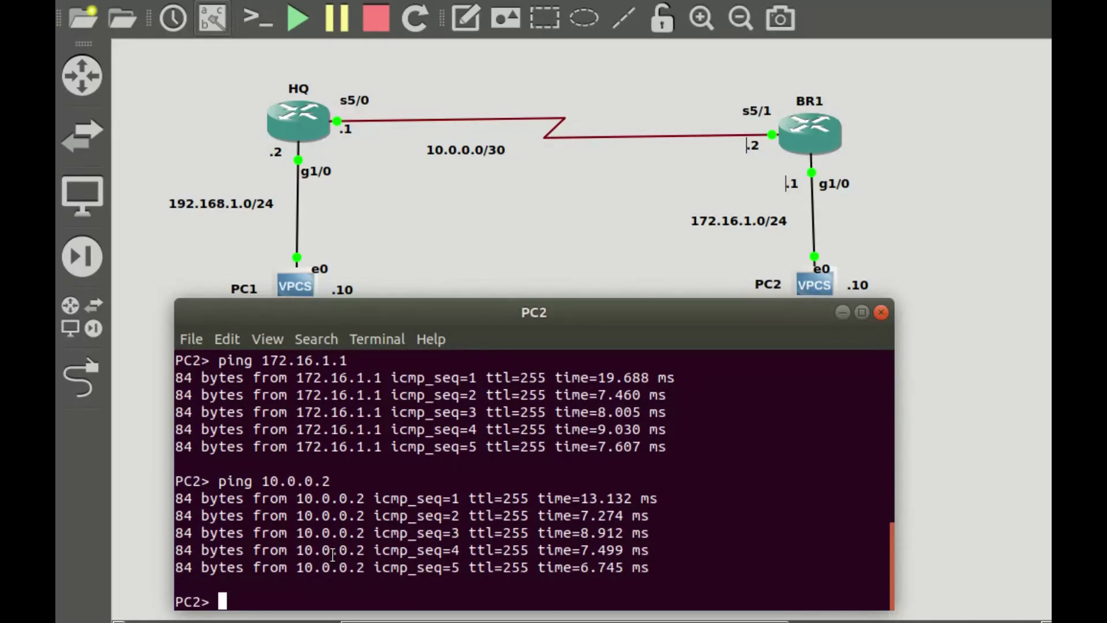
Step: From PC2, ping PC1 at 192.168.1.10 and highlight the error text of the first reply
type("ping 192.168.1.")
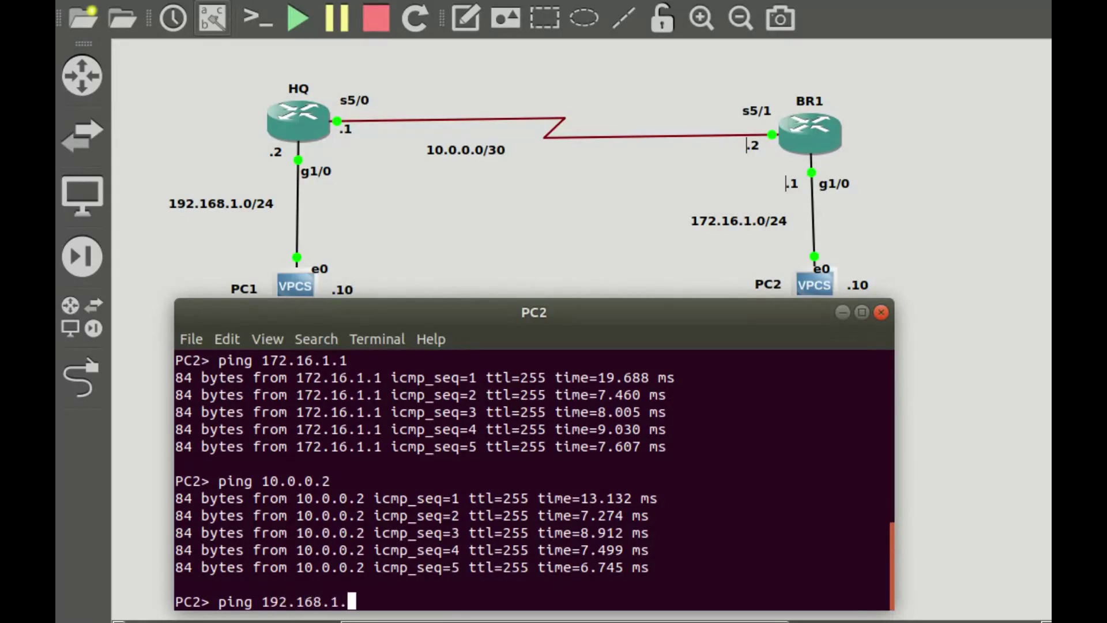
type("10")
key("Return")
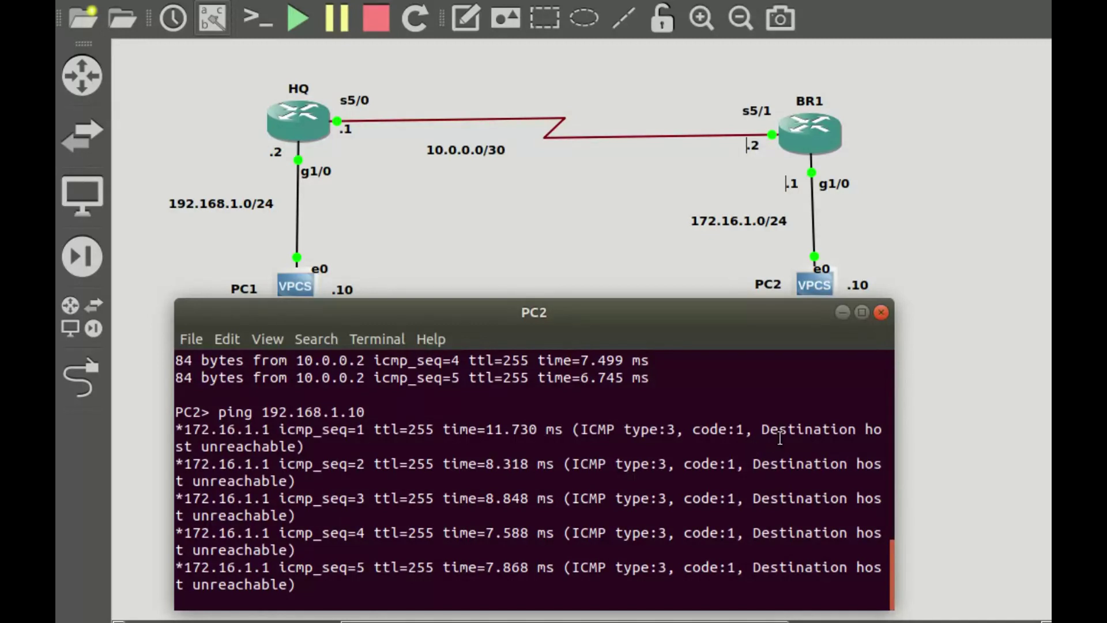
left_click_drag(779, 438, 888, 414)
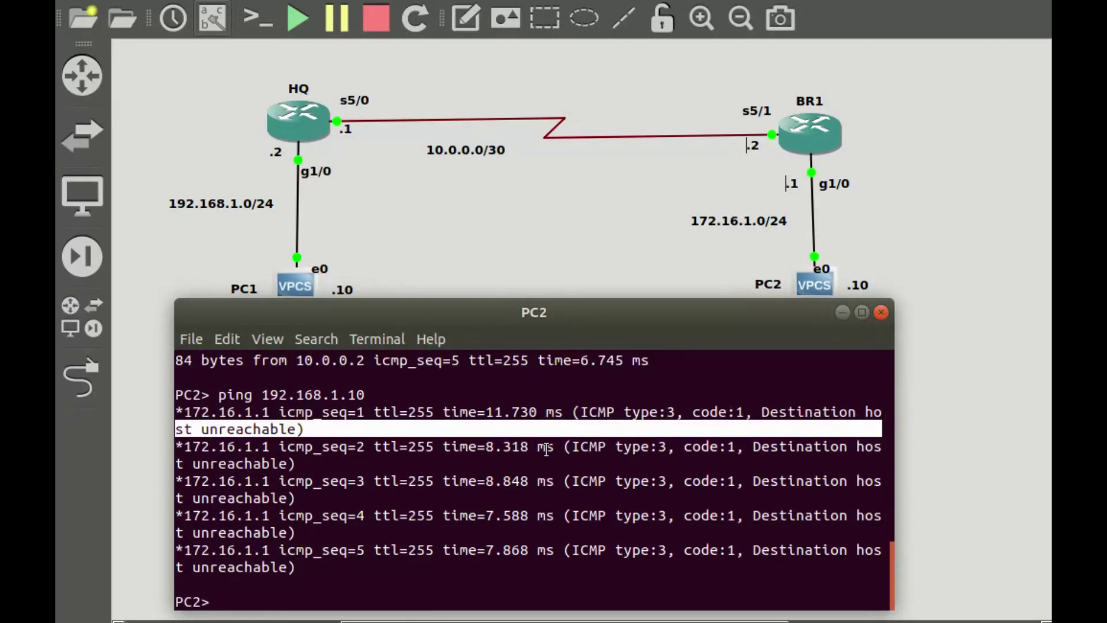
left_click_drag(760, 411, 306, 431)
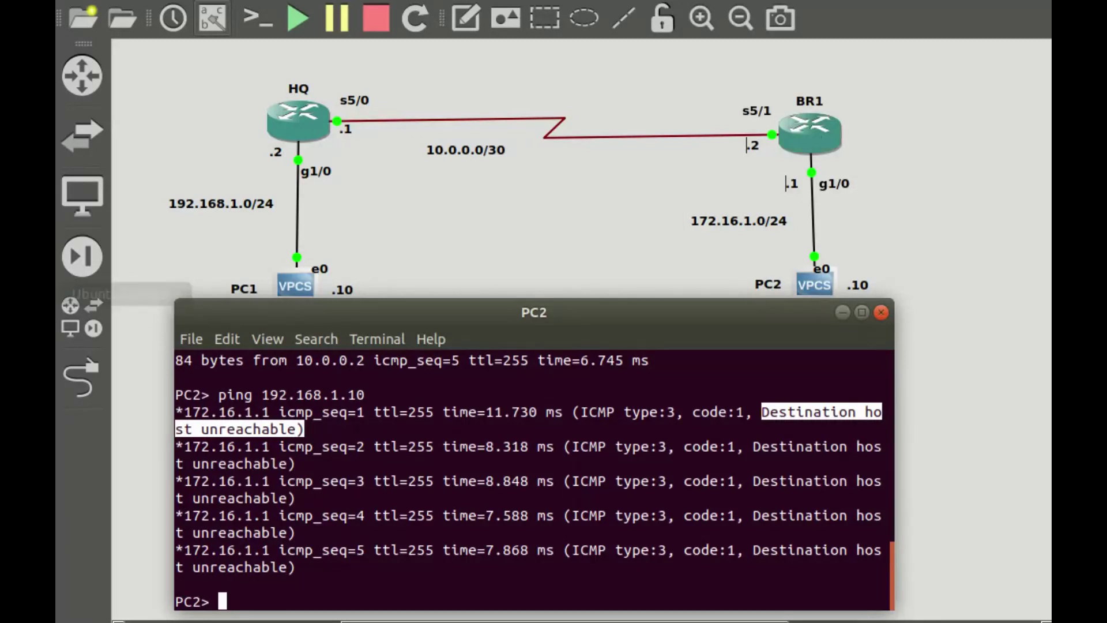
Step: Display the IP routing table on BR1 with sh ip route and widen its console so the lines fit
left_click(81, 378)
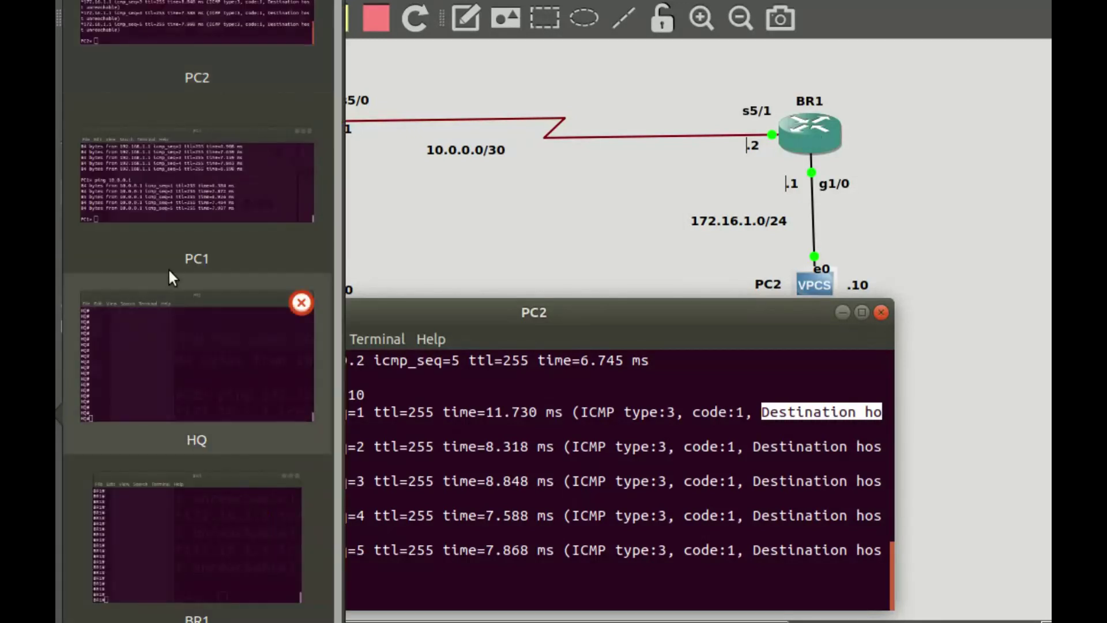
left_click(231, 545)
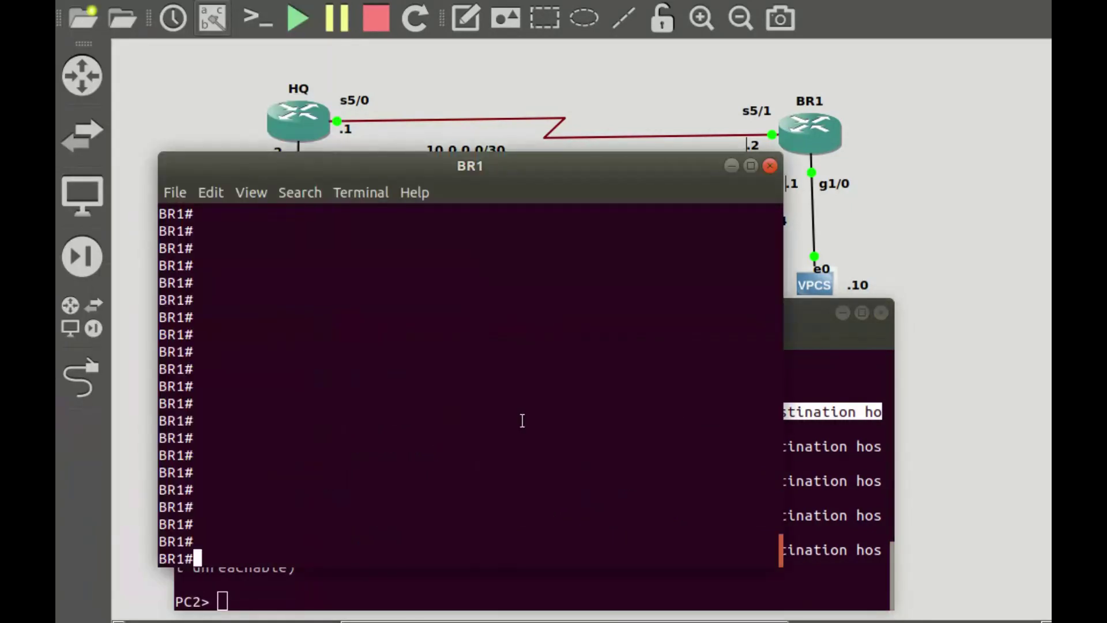
type("sh ip route")
key("Return")
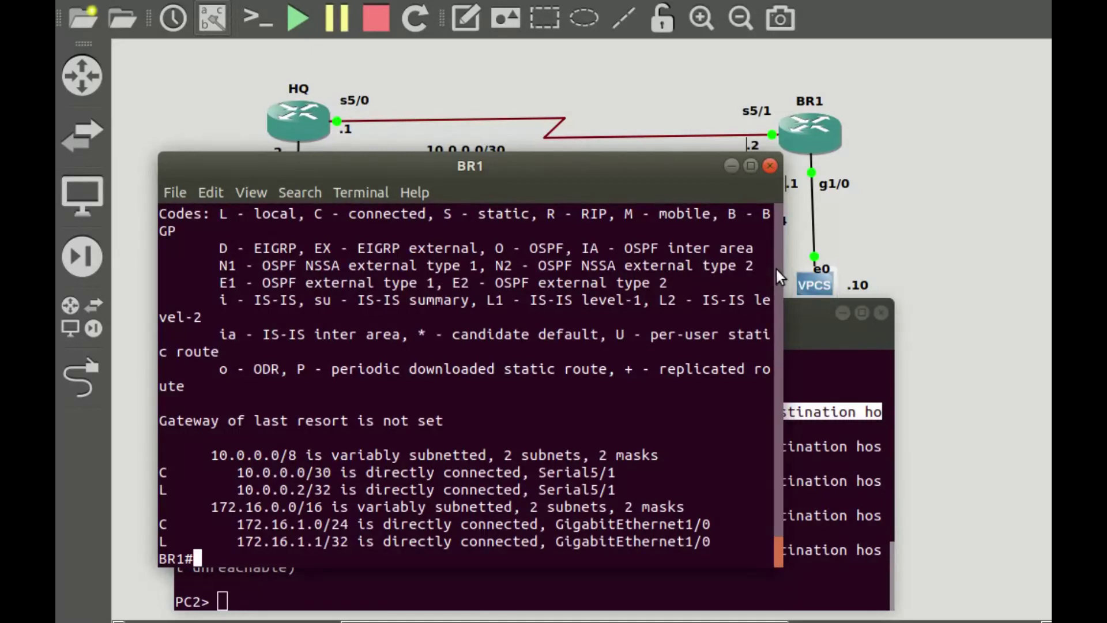
left_click_drag(777, 269, 937, 296)
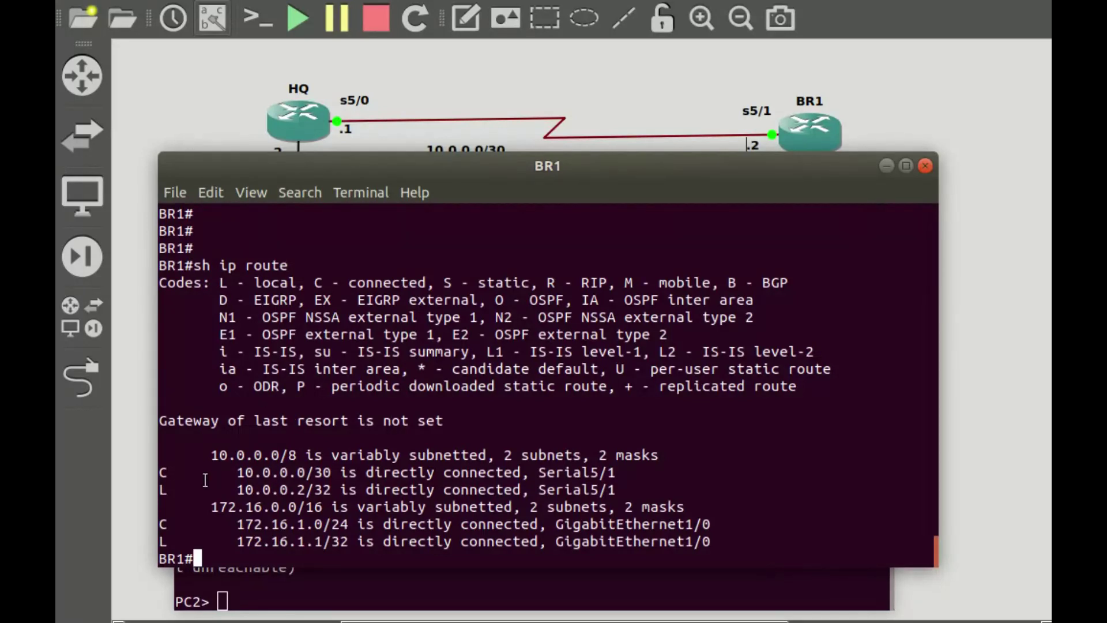
Step: Examine the 172.16.0.0 network entries and their exit interface in BR1's routing table, comparing them with the topology diagram
left_click_drag(211, 508, 322, 506)
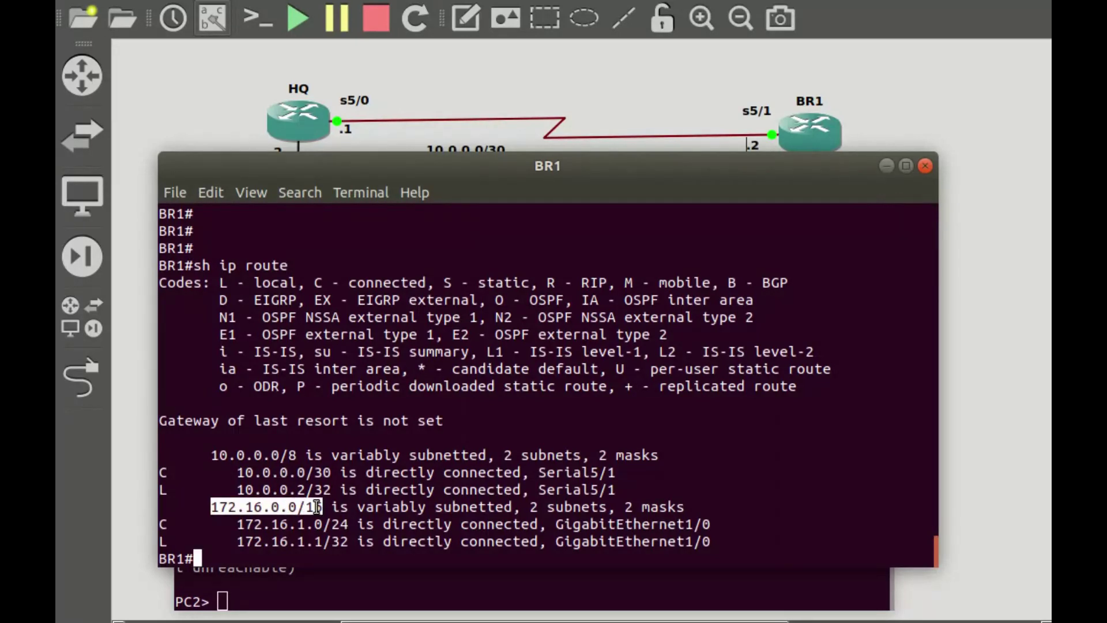
left_click_drag(232, 523, 346, 517)
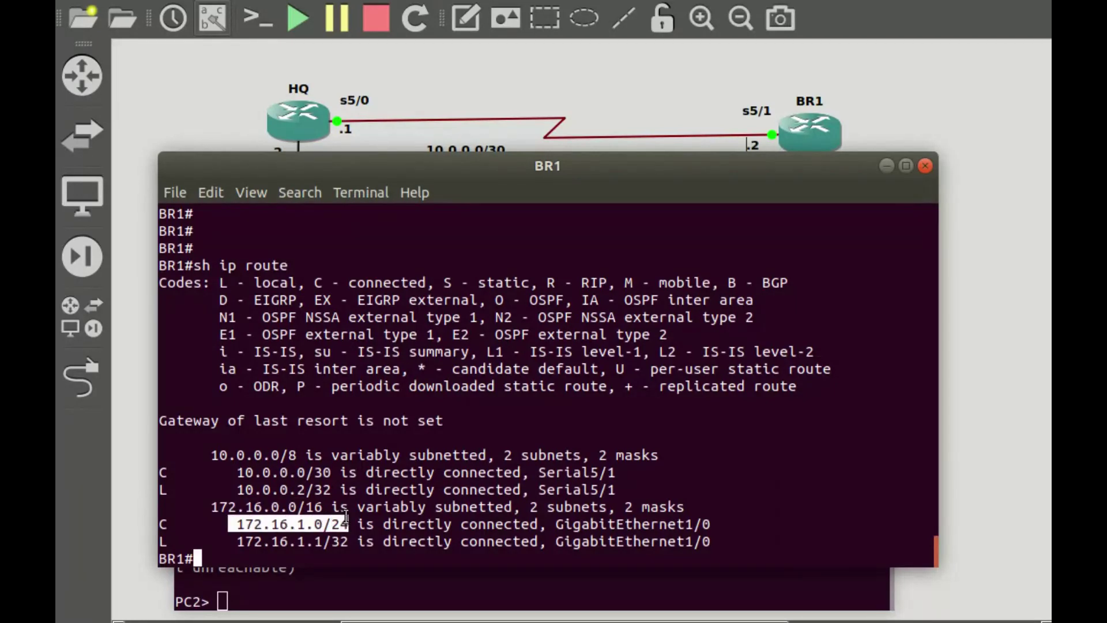
left_click_drag(237, 542, 324, 541)
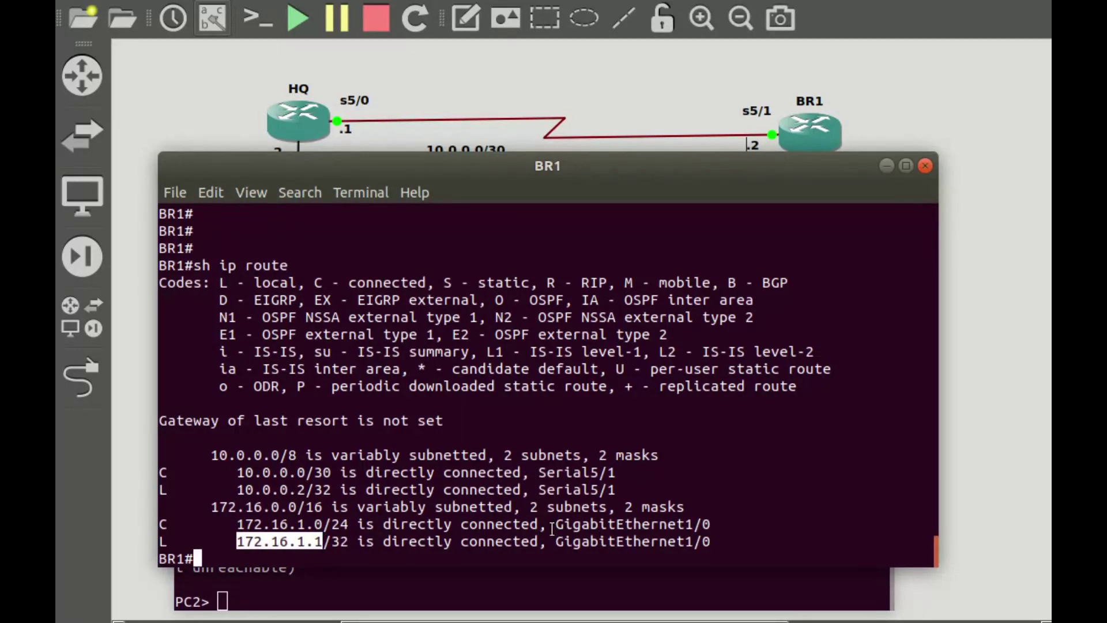
left_click_drag(552, 535, 686, 523)
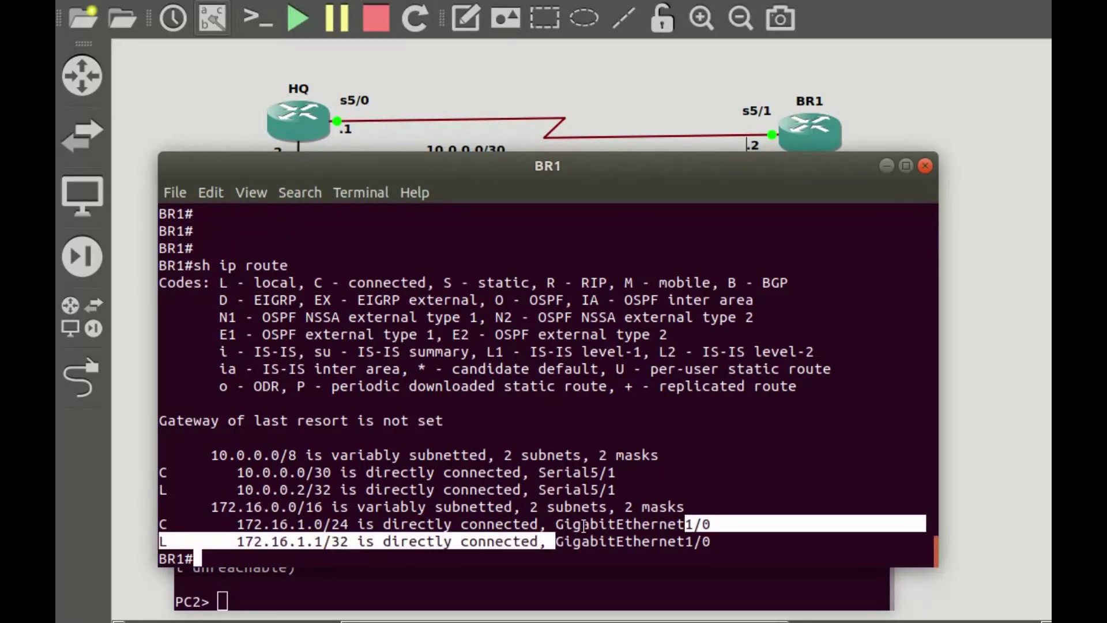
left_click_drag(557, 523, 712, 517)
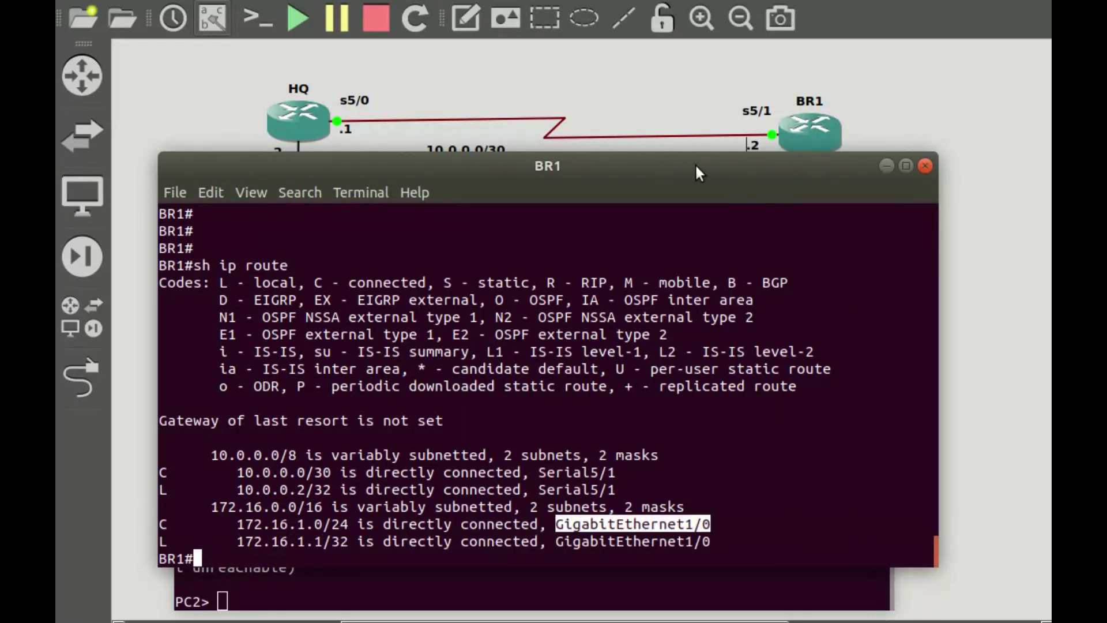
left_click_drag(700, 171, 730, 256)
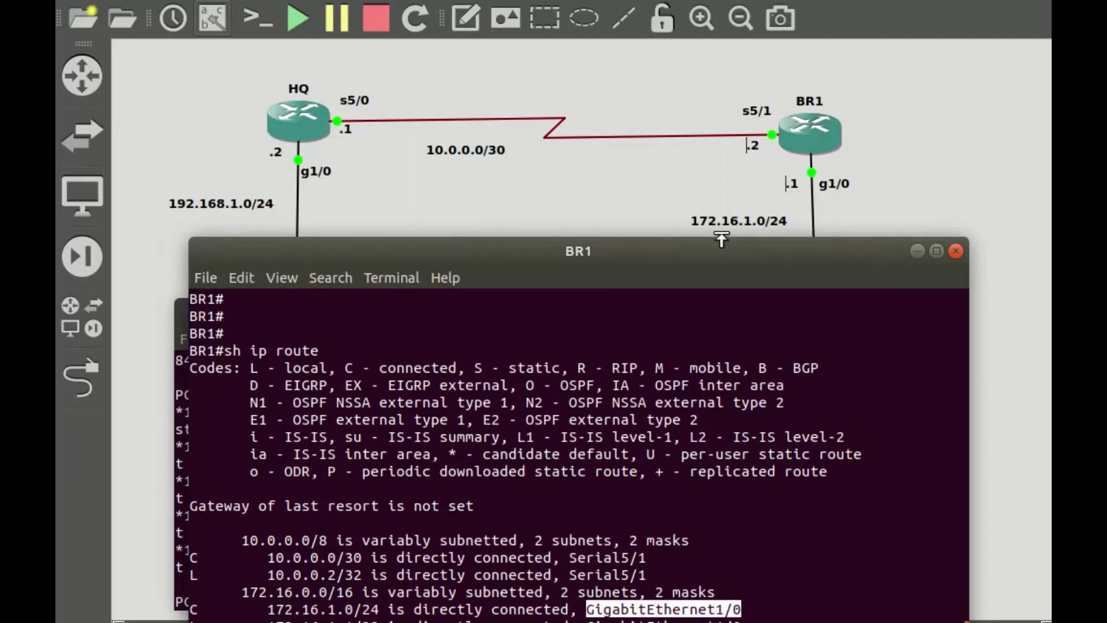
left_click_drag(796, 249, 788, 192)
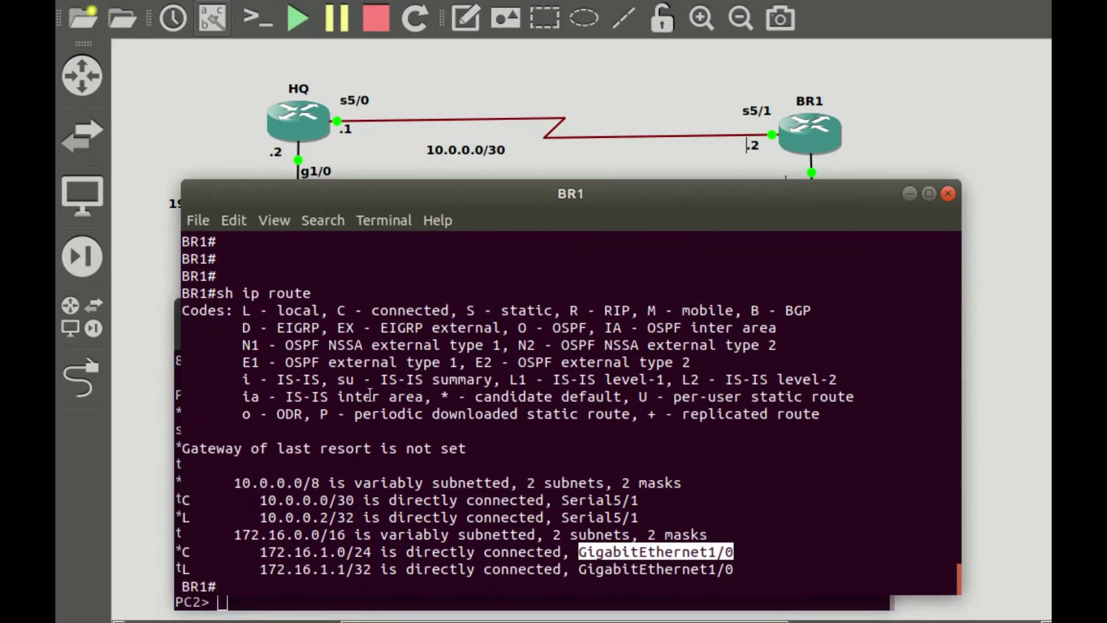
Step: Examine BR1's 10.0.0.0/30, 10.0.0.2/32 and 172.16.1.0/24 routes with their exit interfaces, and minimize the BR1 console
left_click_drag(233, 499, 352, 502)
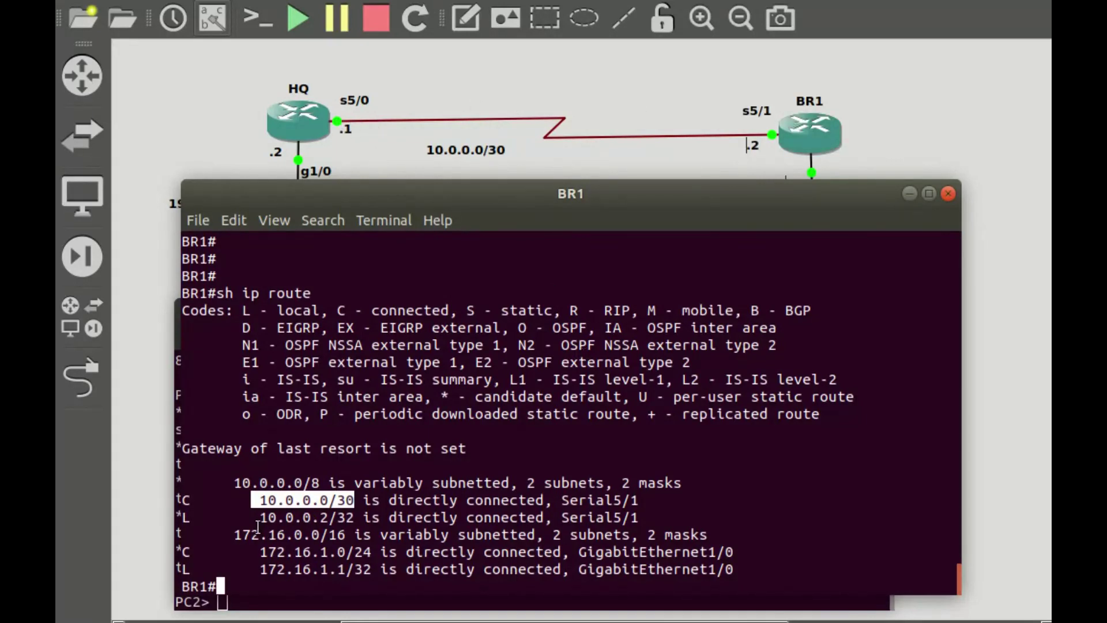
left_click_drag(254, 517, 353, 516)
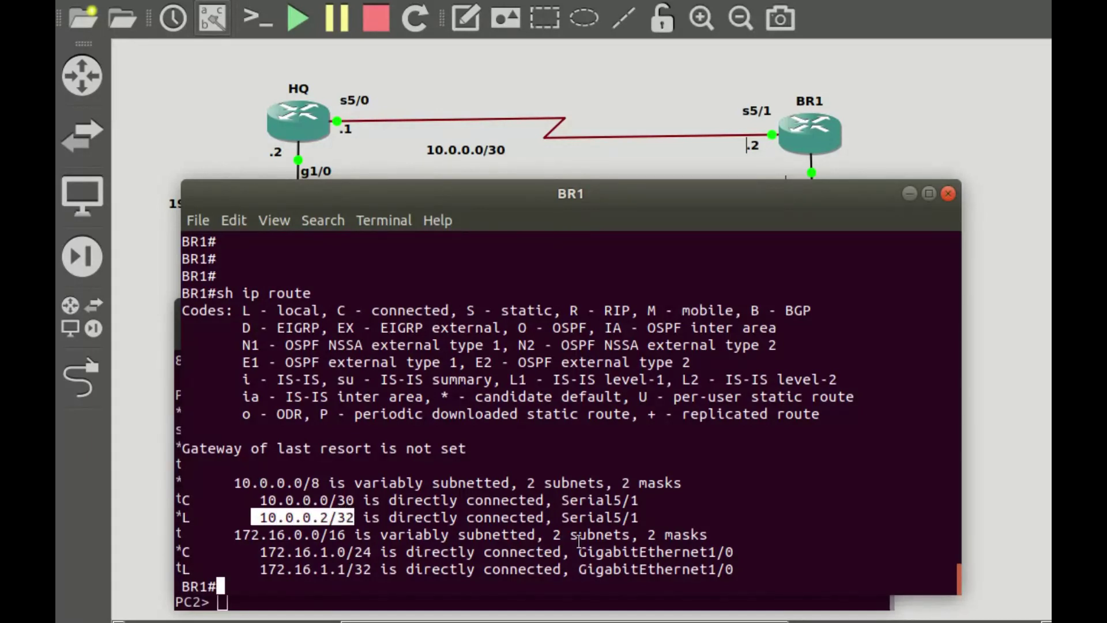
left_click_drag(638, 517, 563, 511)
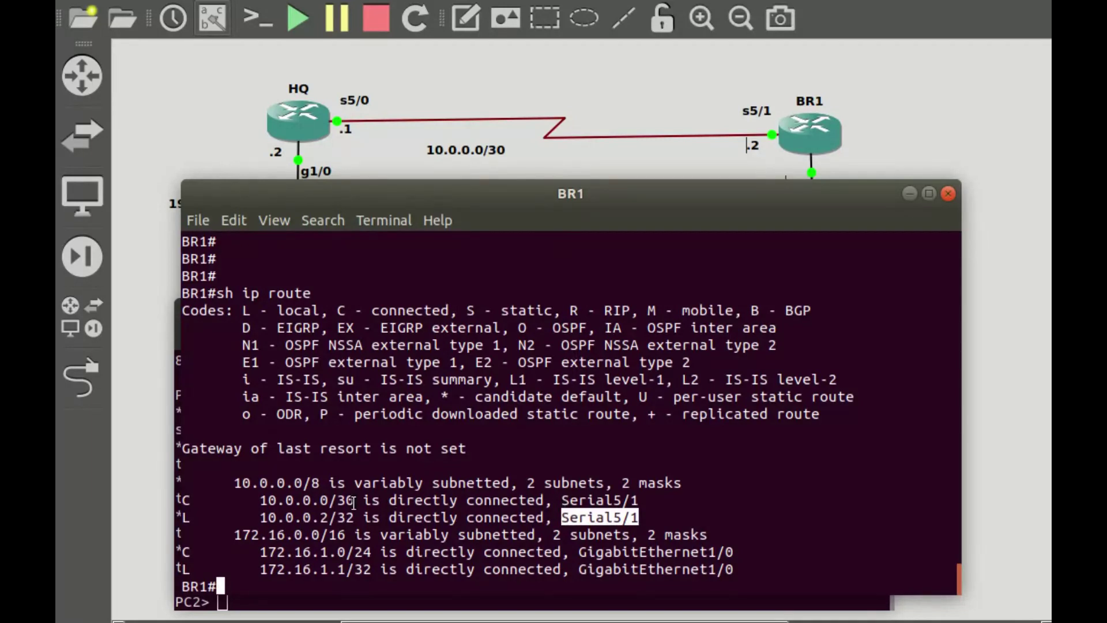
left_click_drag(353, 500, 242, 499)
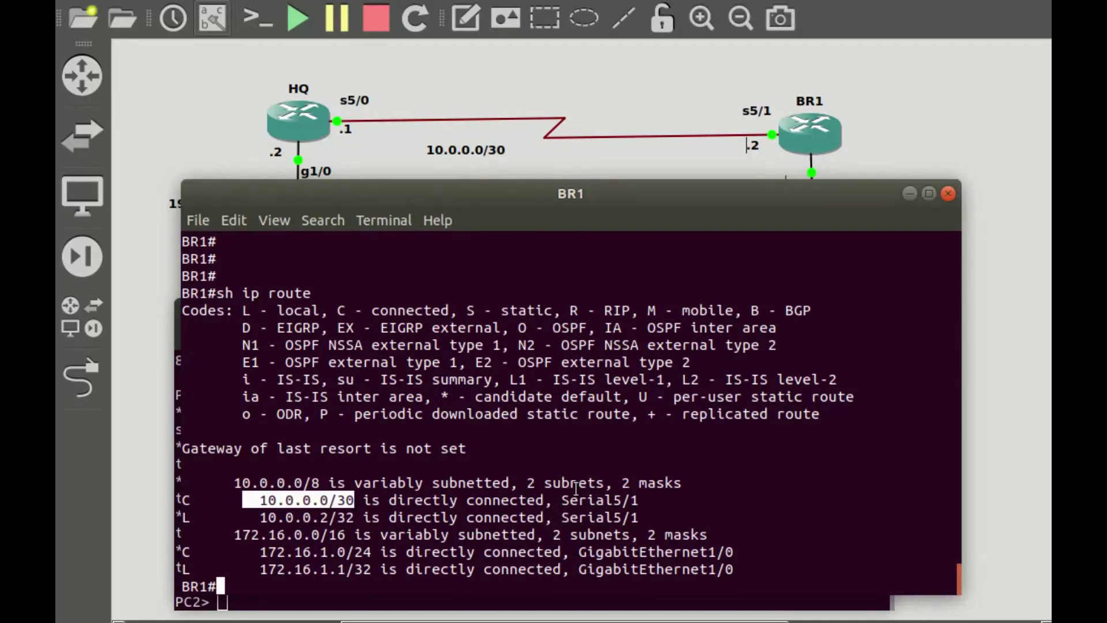
left_click_drag(562, 500, 643, 503)
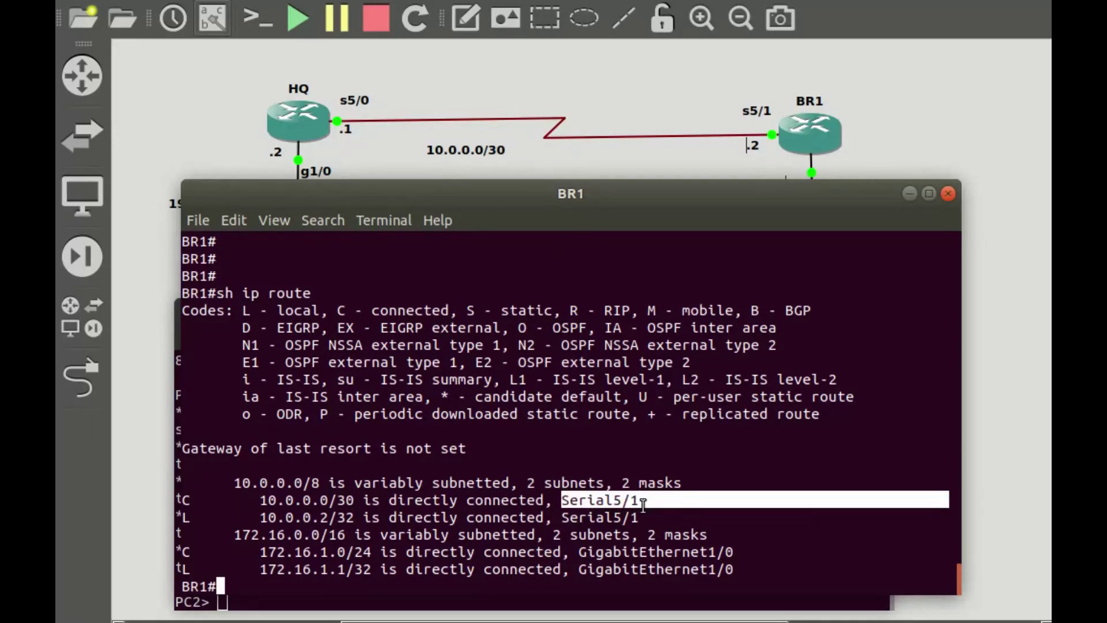
left_click_drag(372, 553, 259, 550)
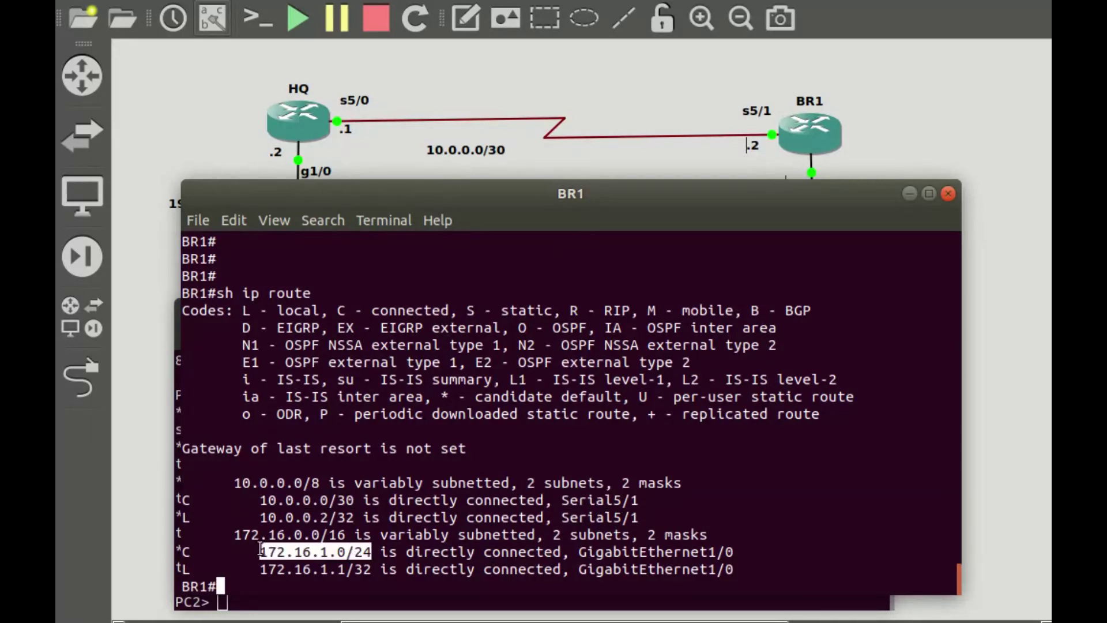
left_click(579, 553)
left_click_drag(579, 552, 730, 541)
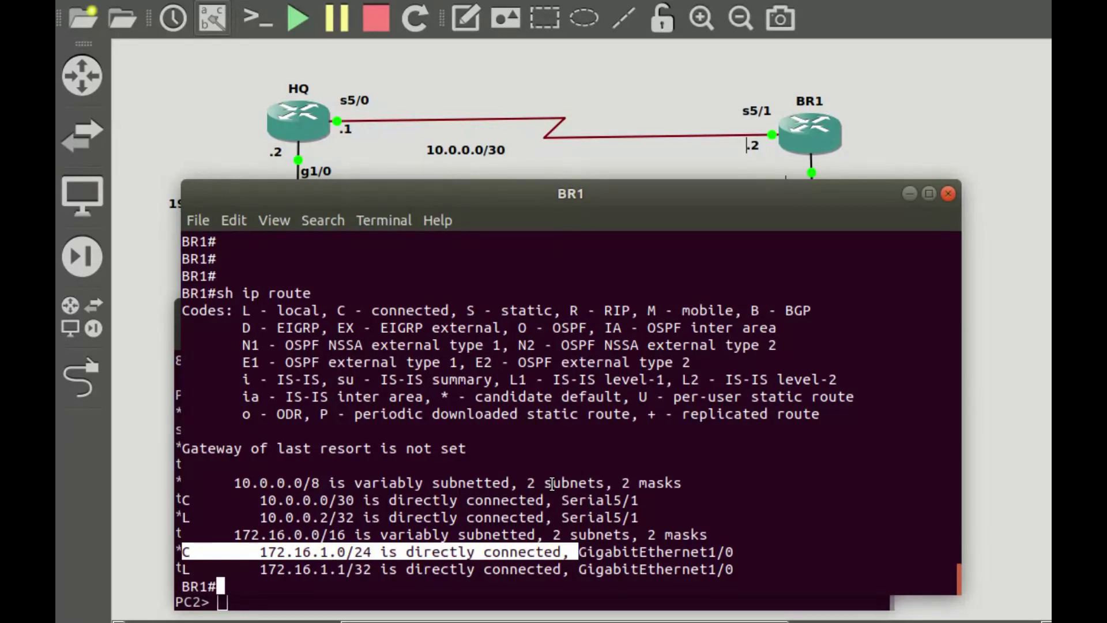
left_click(910, 194)
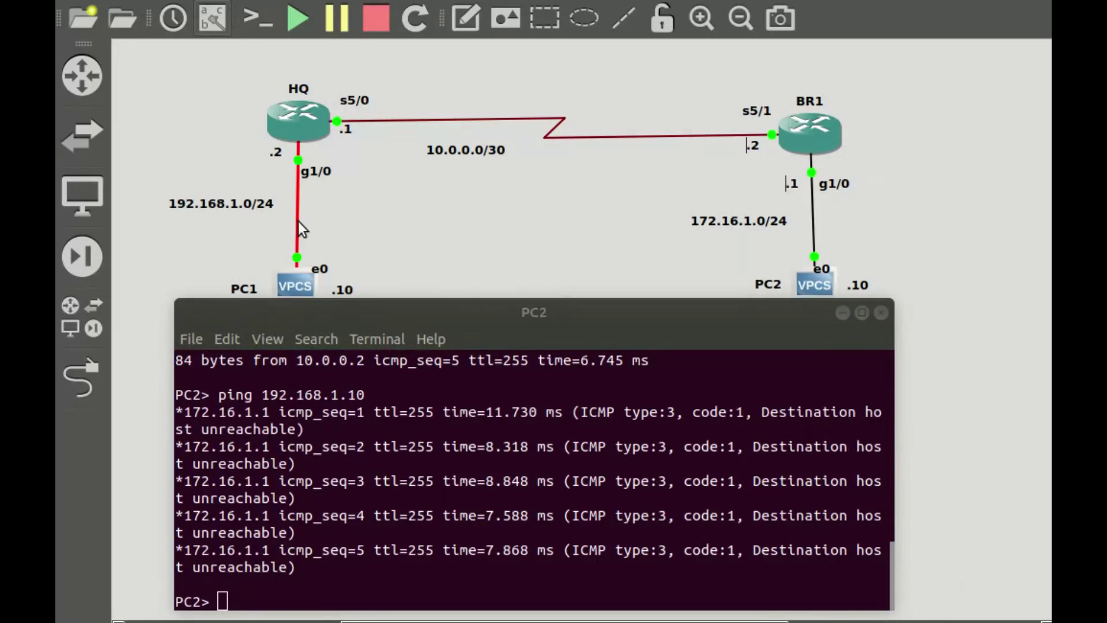
Step: Examine the codes legend in BR1's routing table and its connected (C) and local (L) routes, and minimize the BR1 console
key("alt+Tab")
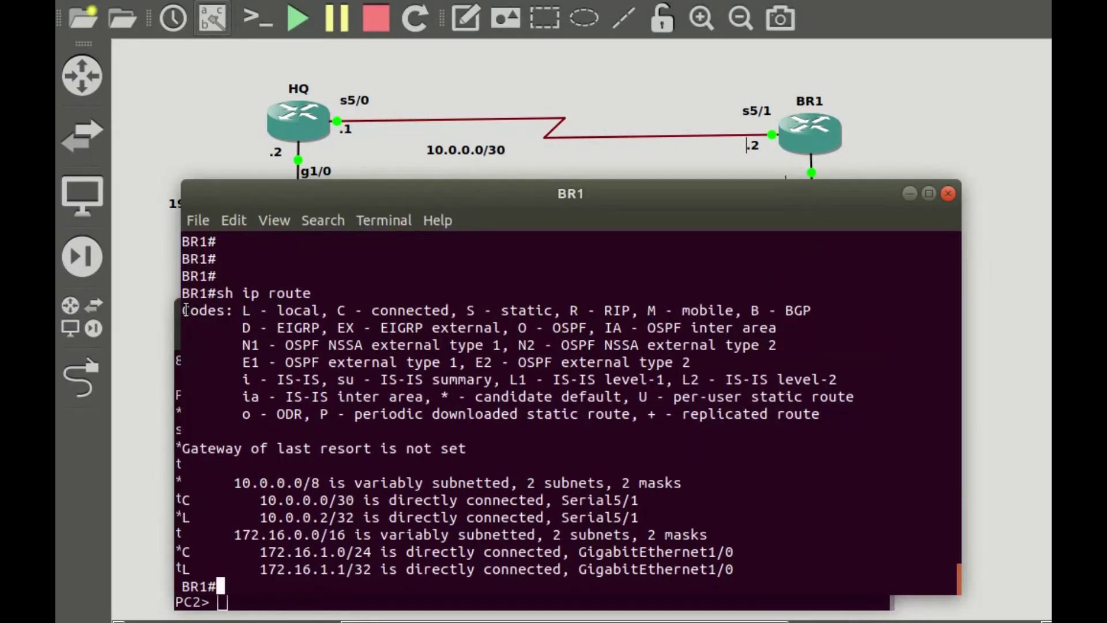
left_click_drag(184, 310, 242, 313)
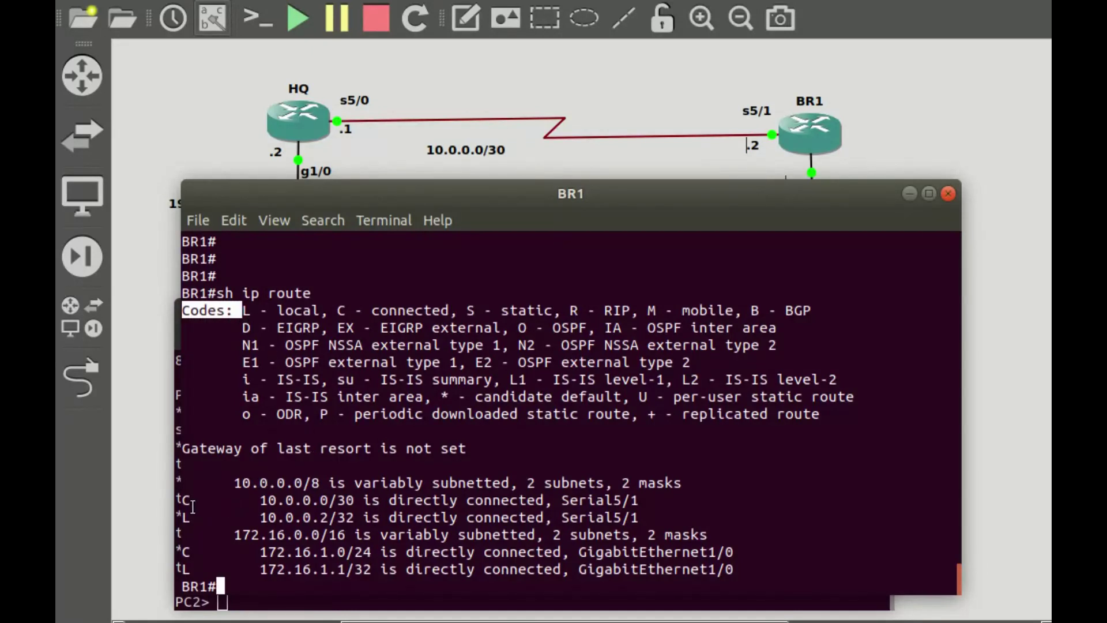
left_click_drag(337, 310, 362, 311)
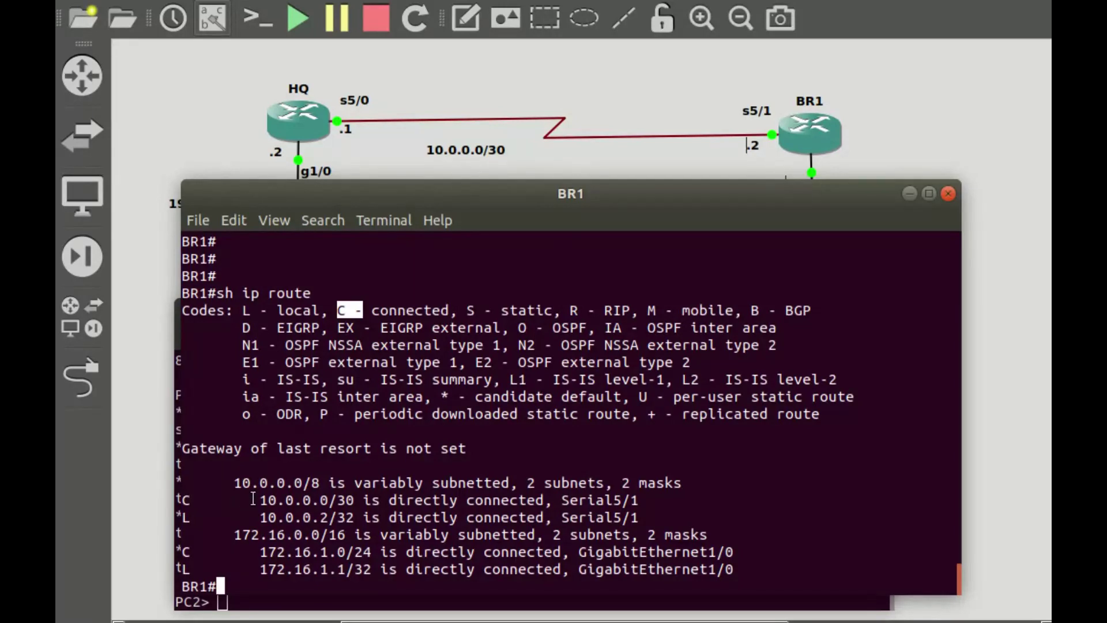
left_click_drag(251, 500, 354, 500)
left_click_drag(234, 546, 388, 568)
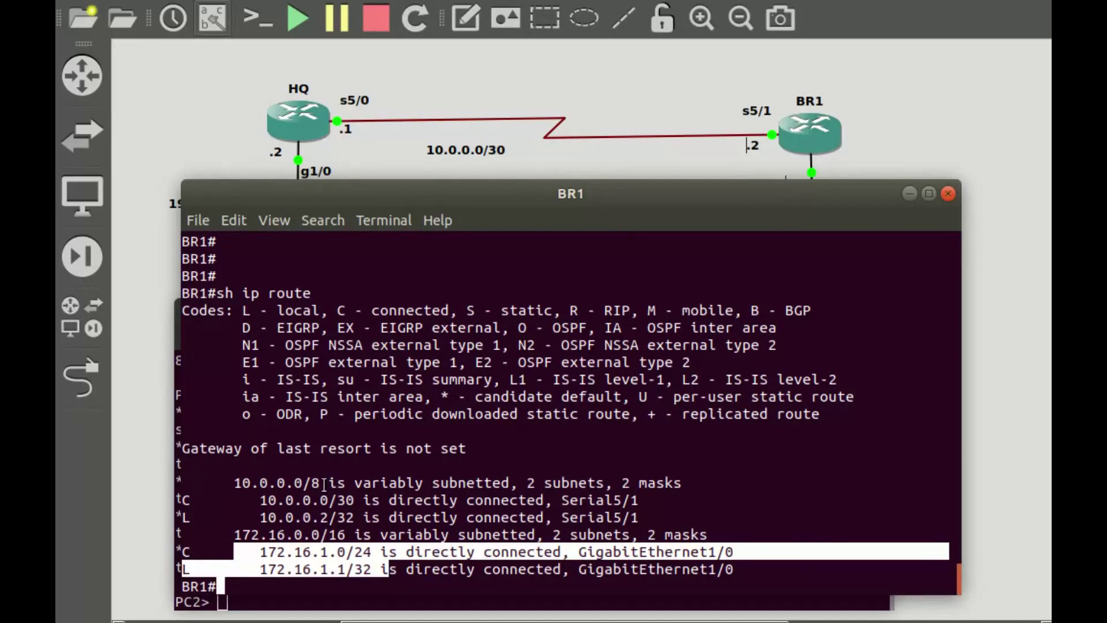
left_click(196, 552)
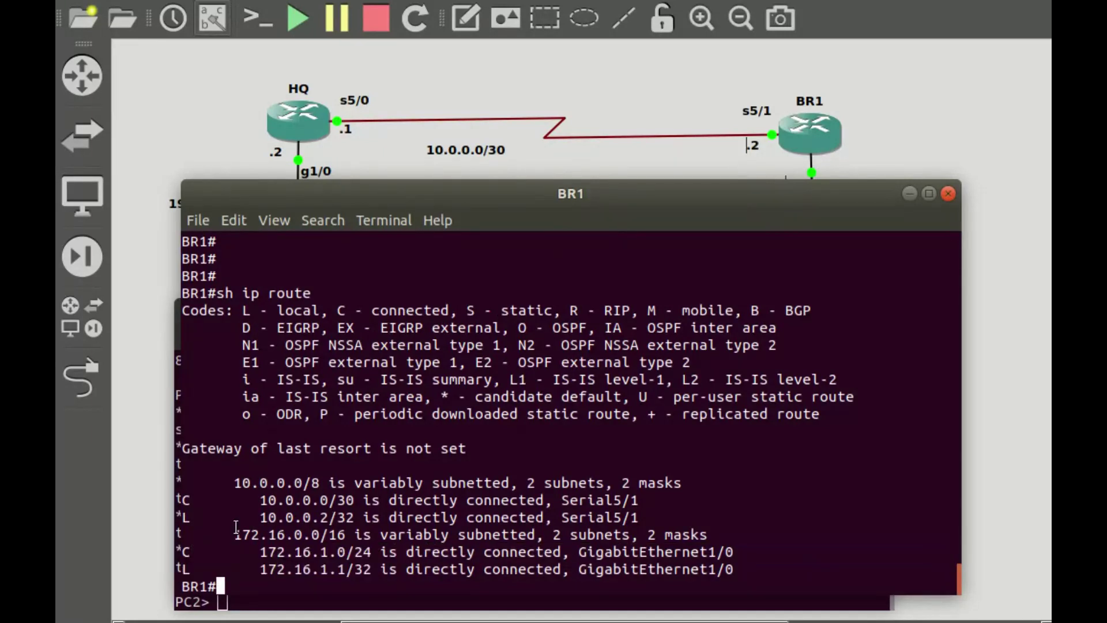
left_click_drag(186, 518, 362, 522)
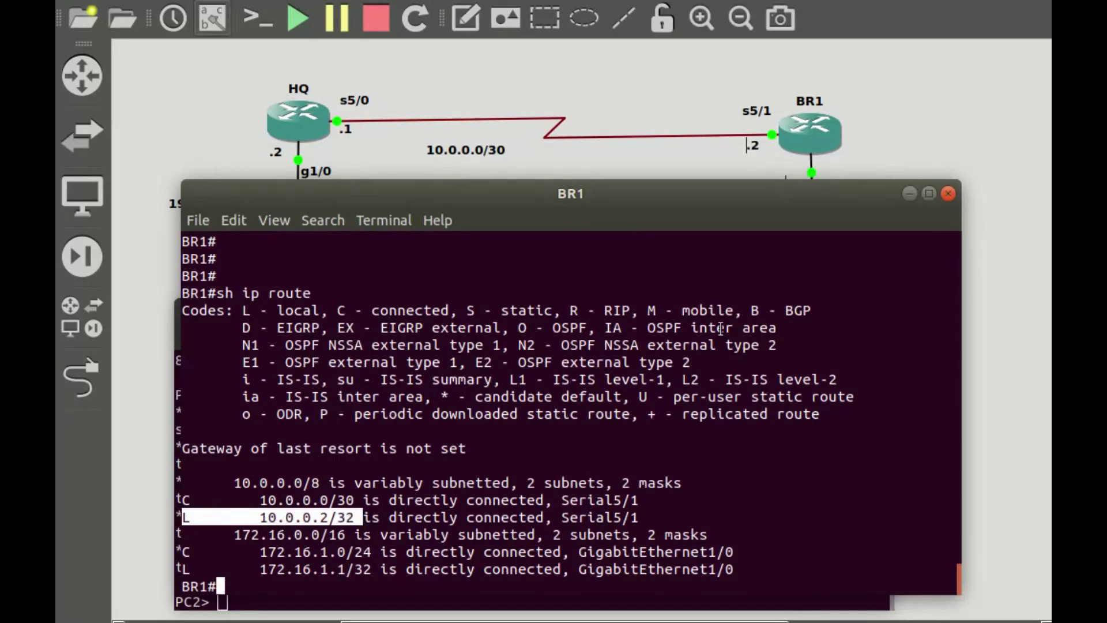
left_click(909, 194)
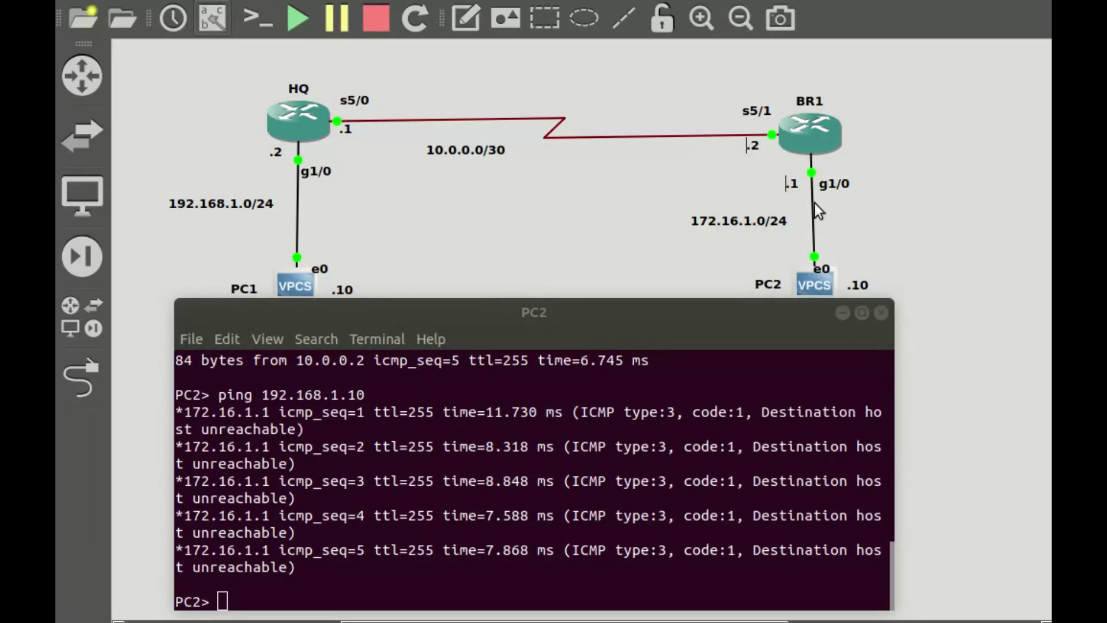
Step: Bring up the HQ router's console and display its IP routing table with sh ip route
left_click(79, 375)
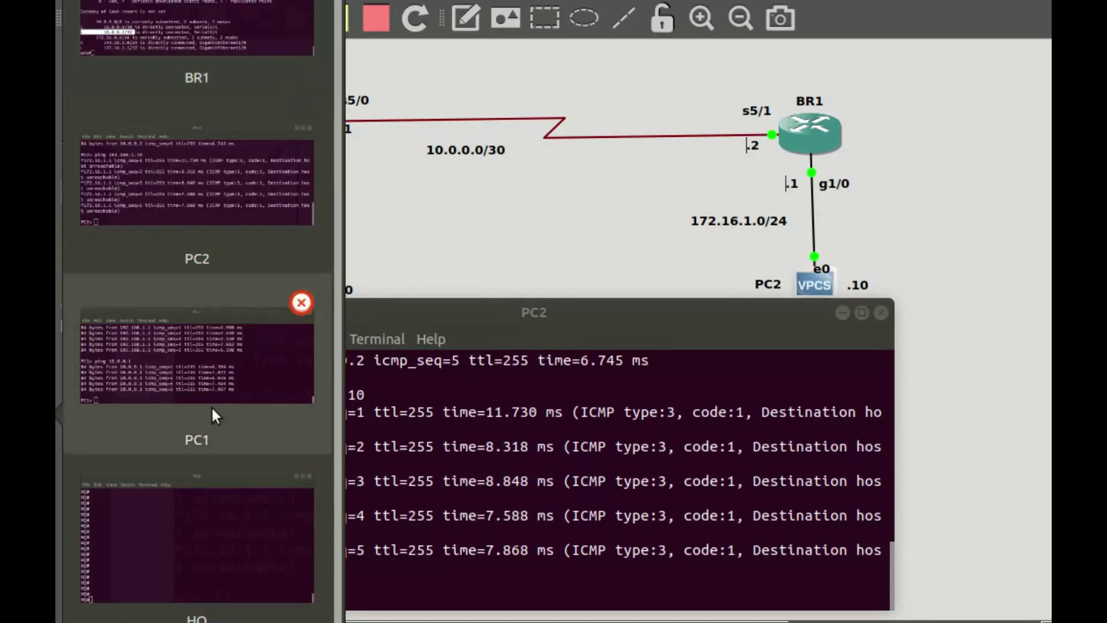
left_click(234, 539)
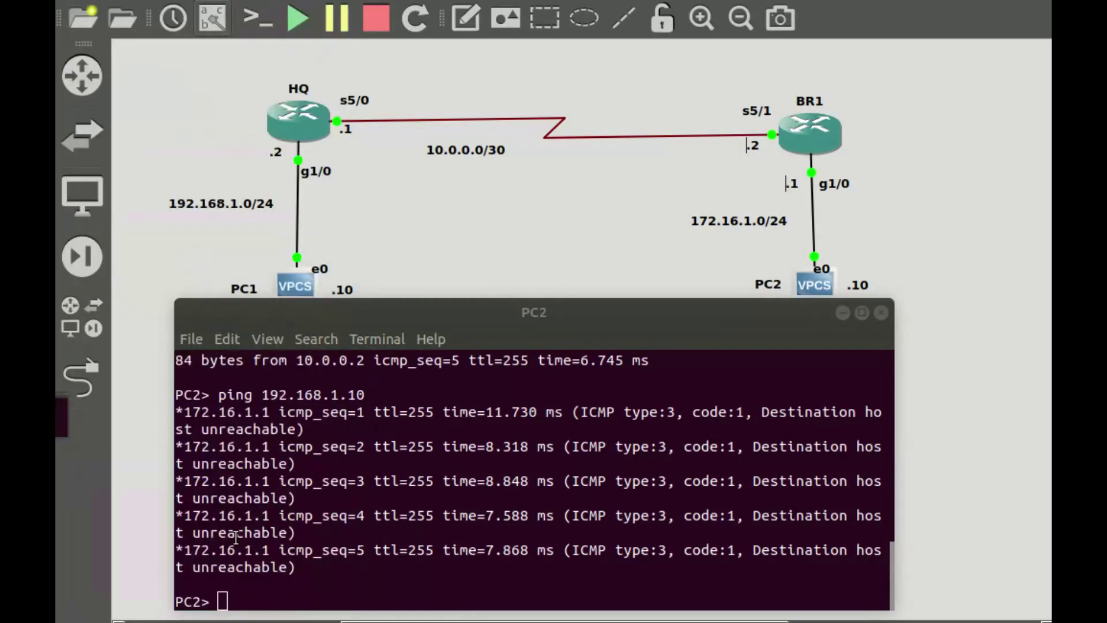
type("s")
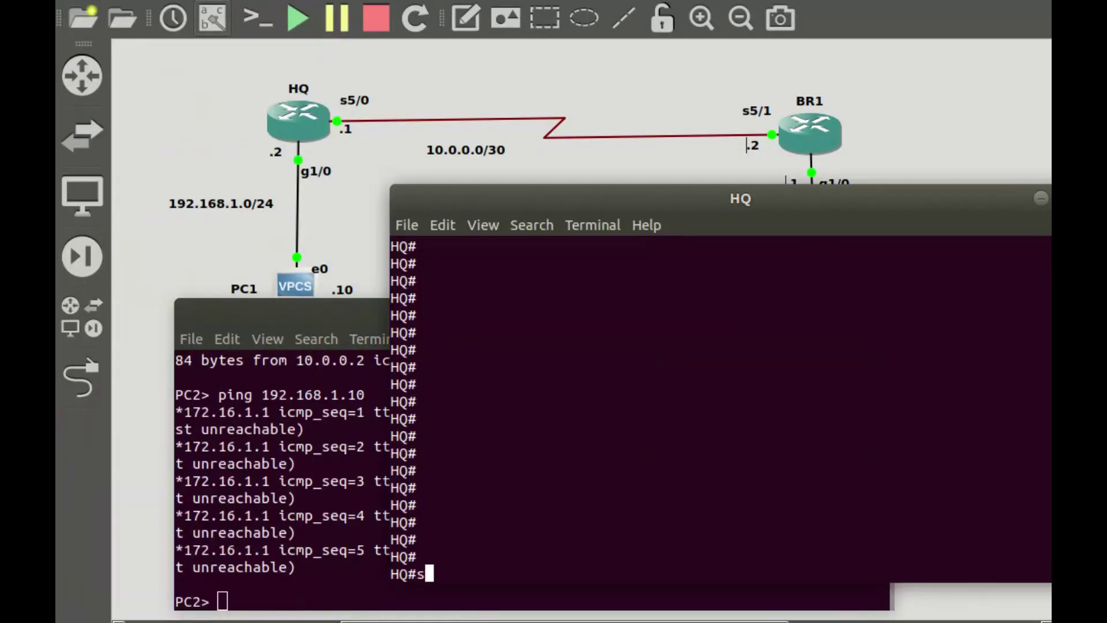
type("h ip route")
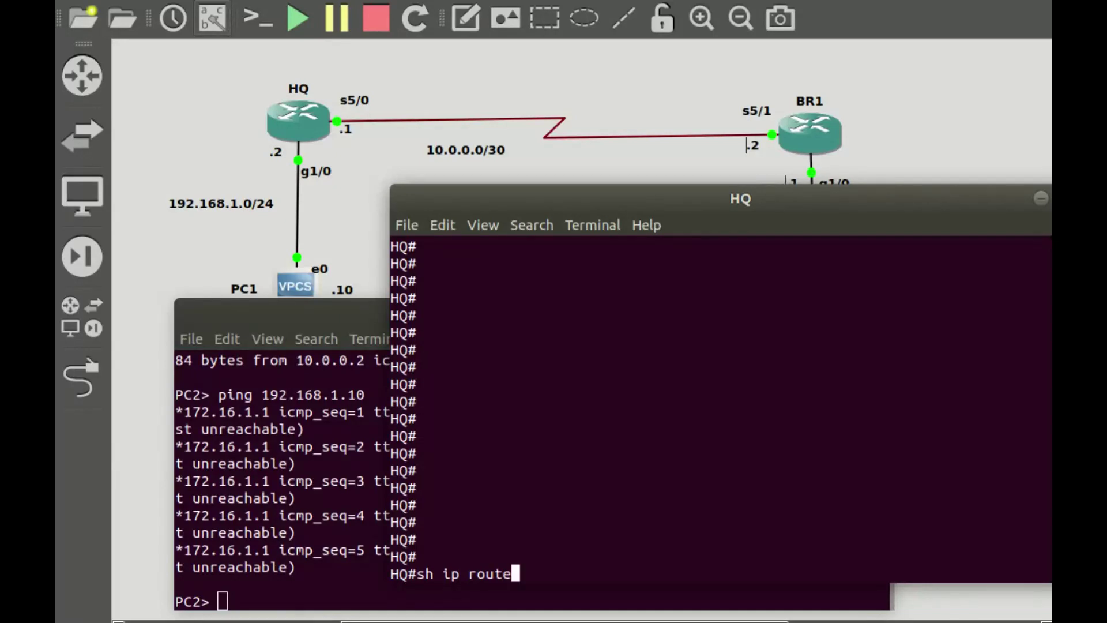
key("Return")
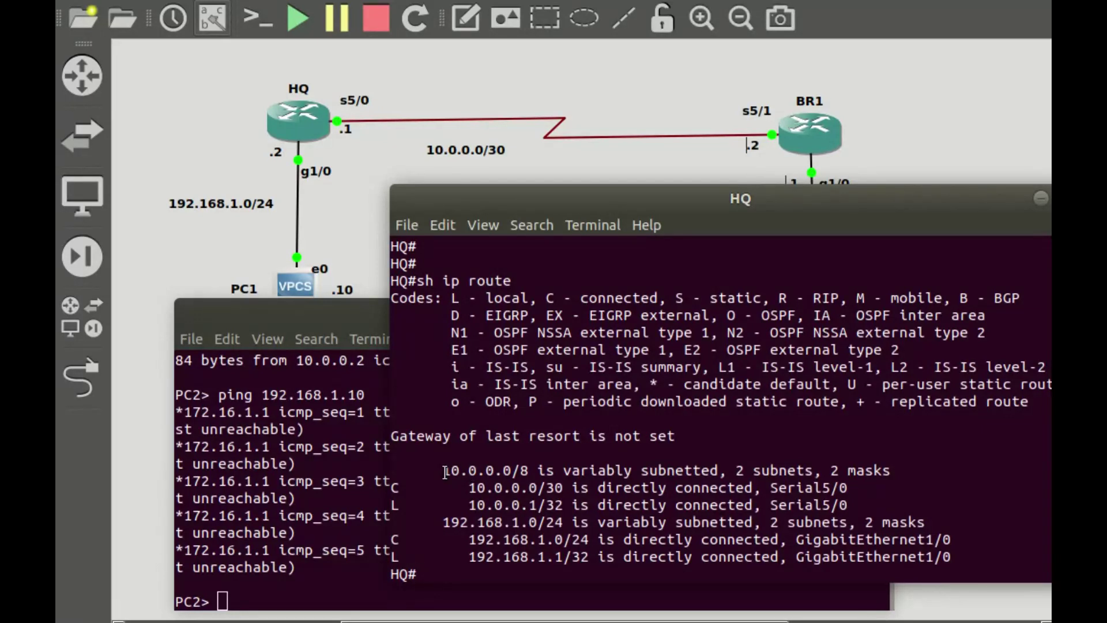
Step: Minimize the PC2 console and examine HQ's 10.0.0.0/30 and 192.168.1.0/24 routes, comparing them with the topology diagram
left_click(317, 335)
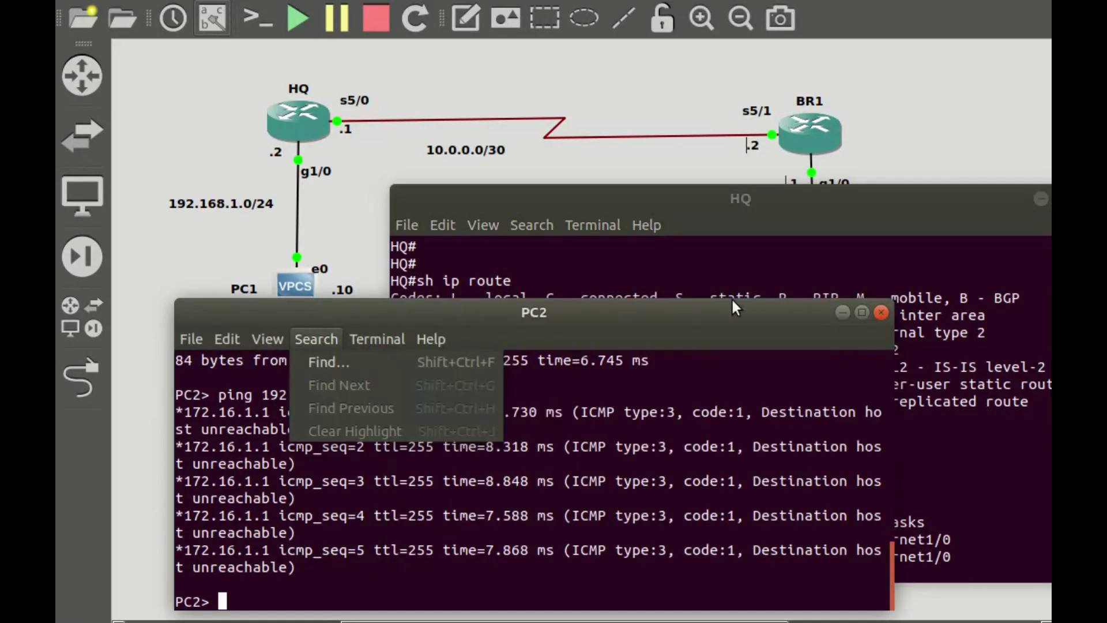
left_click(843, 312)
left_click(843, 312)
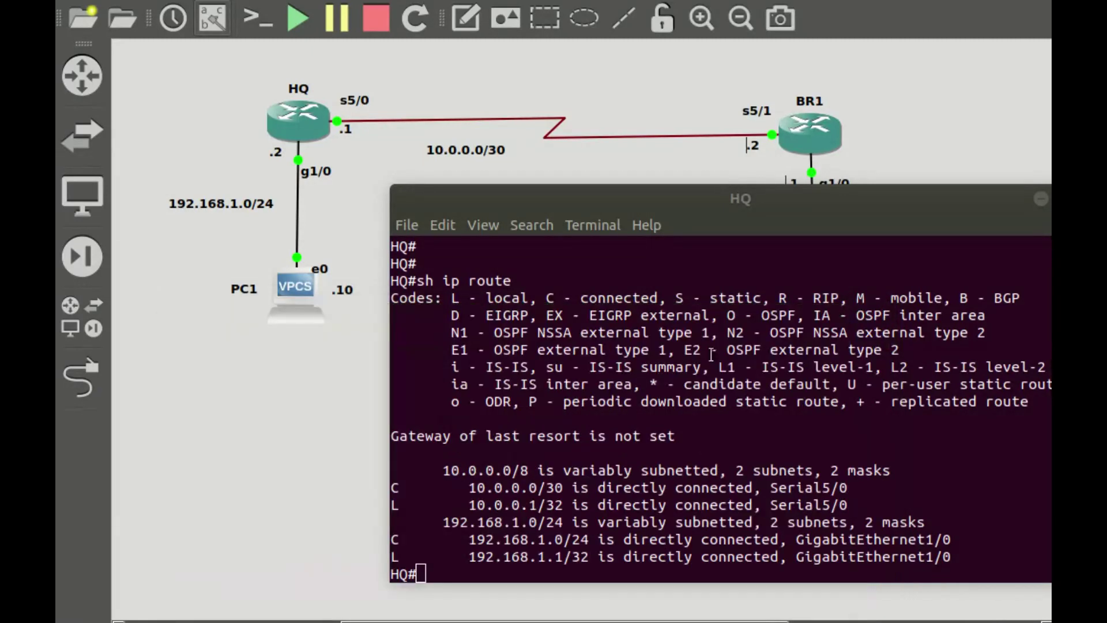
left_click_drag(459, 471, 564, 491)
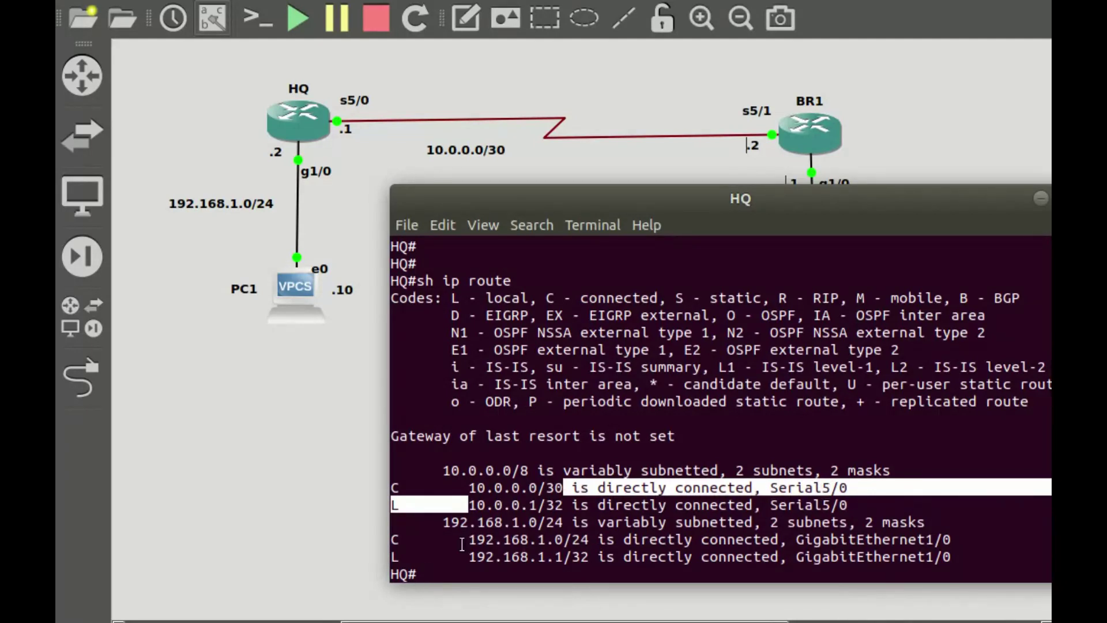
left_click_drag(462, 542, 611, 544)
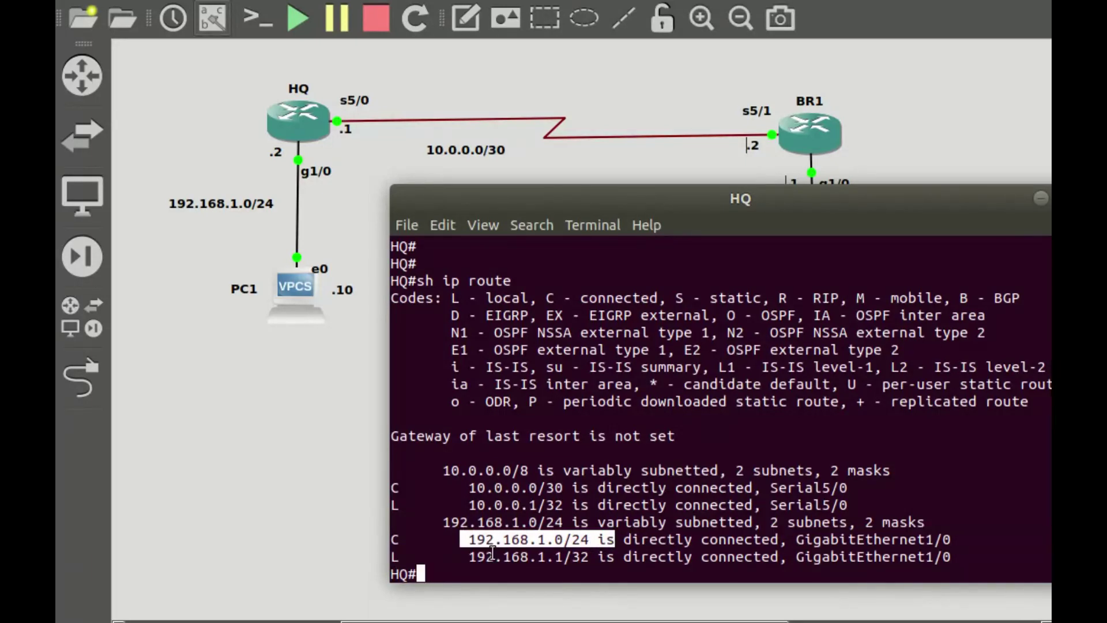
left_click(979, 153)
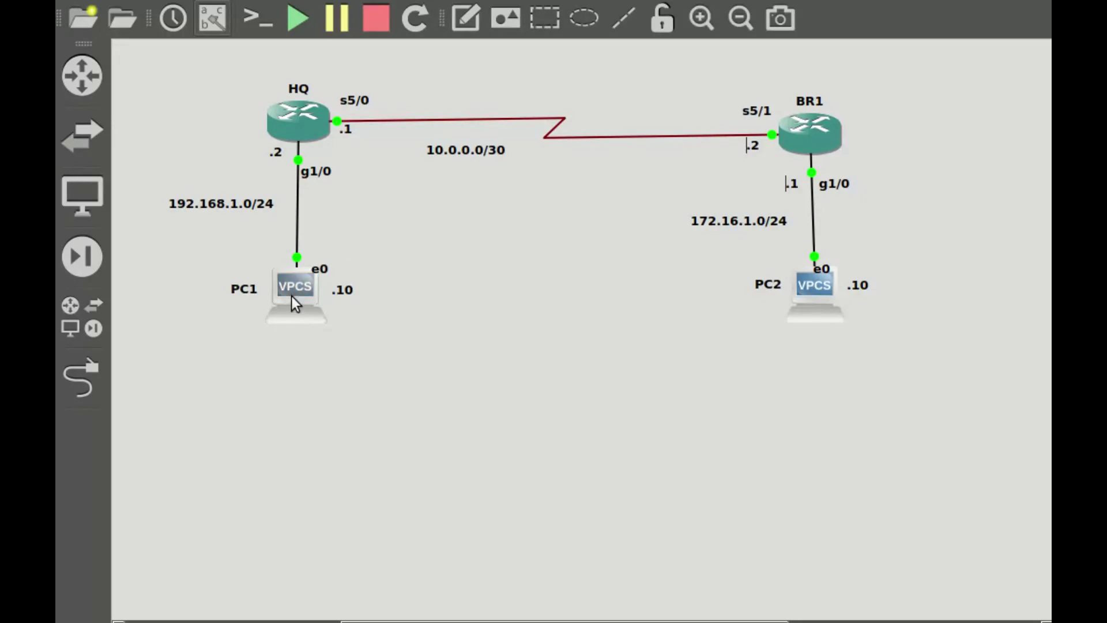
mouse_move(291, 295)
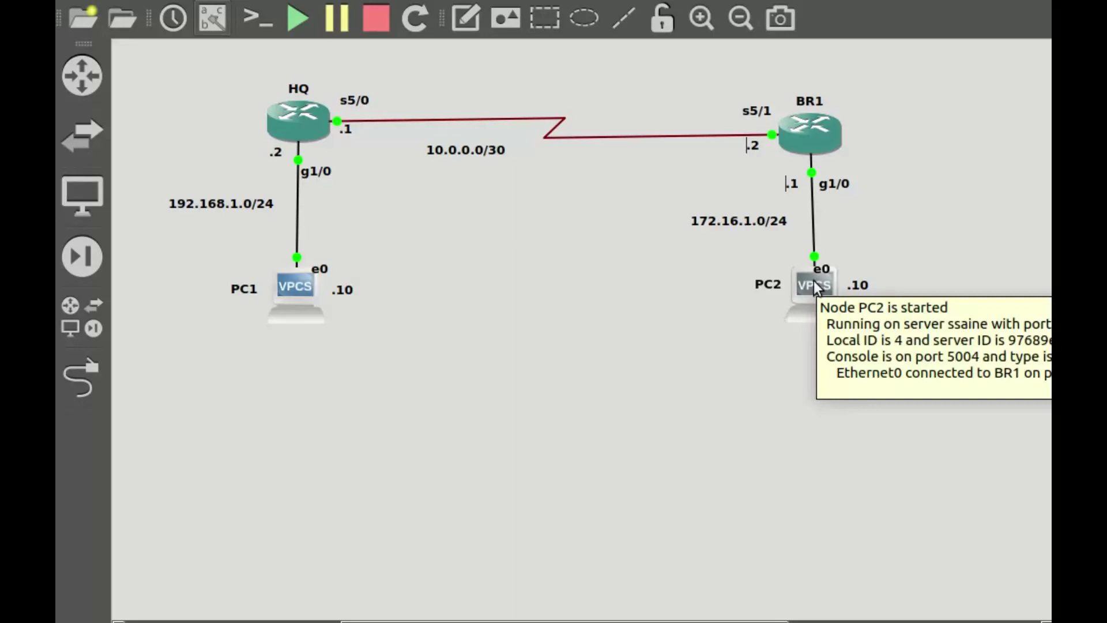
mouse_move(279, 111)
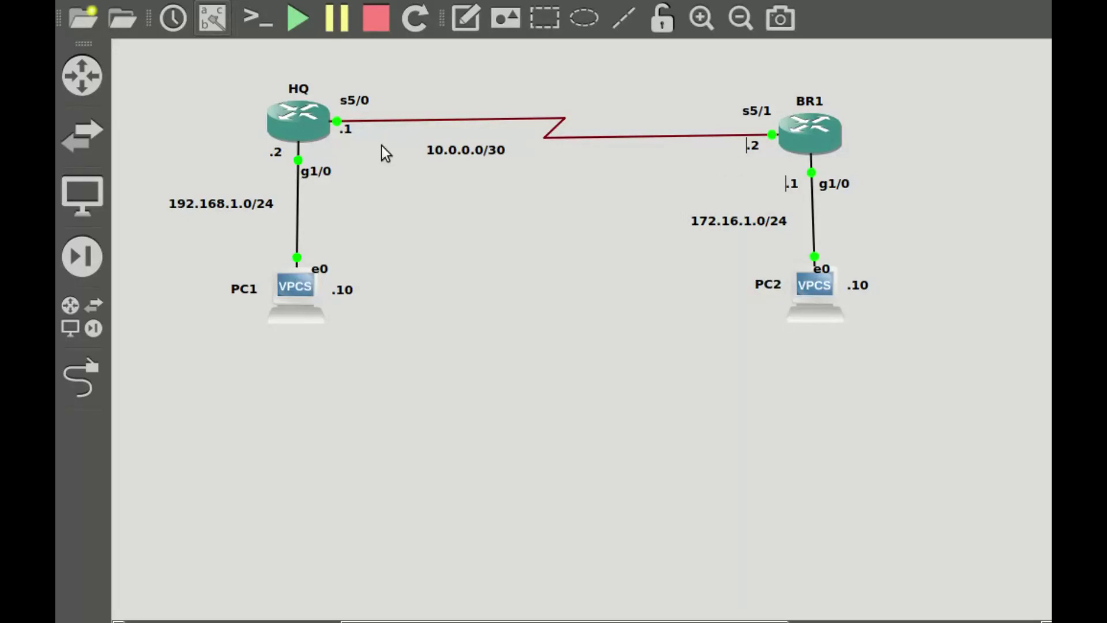
Step: Reopen the HQ console and enter global configuration mode with config t
left_click(81, 377)
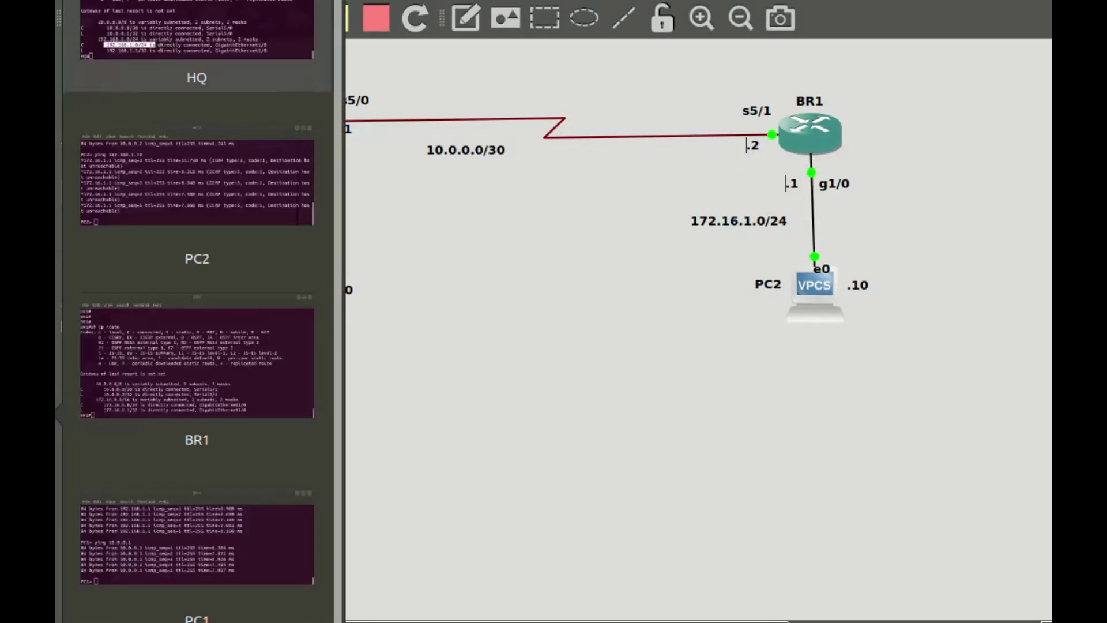
left_click(187, 29)
left_click(619, 446)
key("Return")
type("config t")
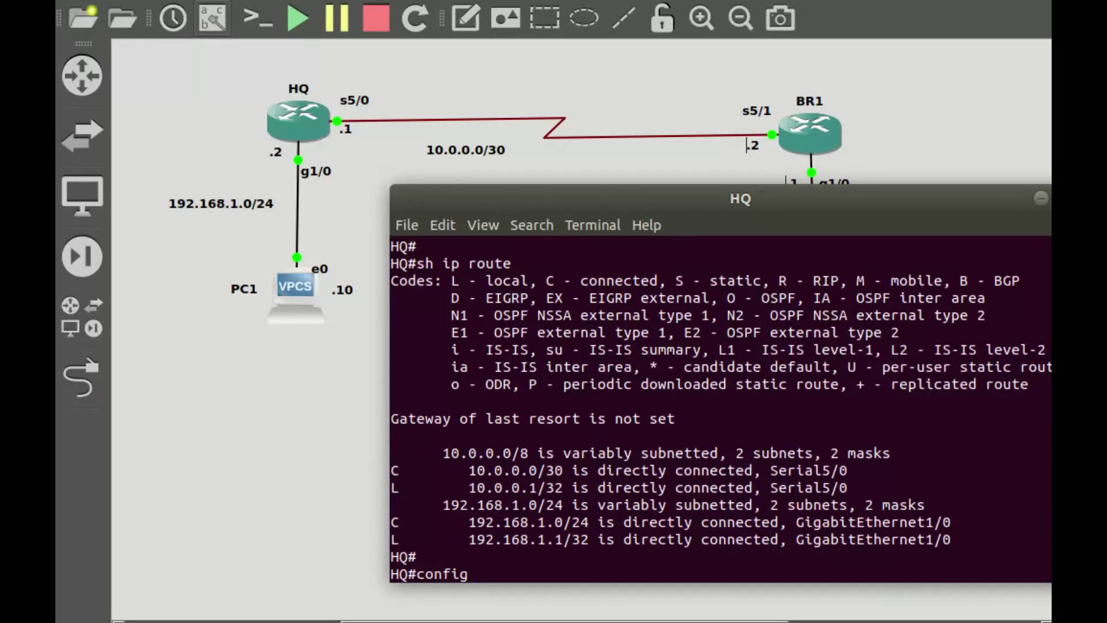
key("Return")
Step: Begin a static ip route command on HQ for destination network 172.16.1.0 with mask 255.255.255.0
type("ip route")
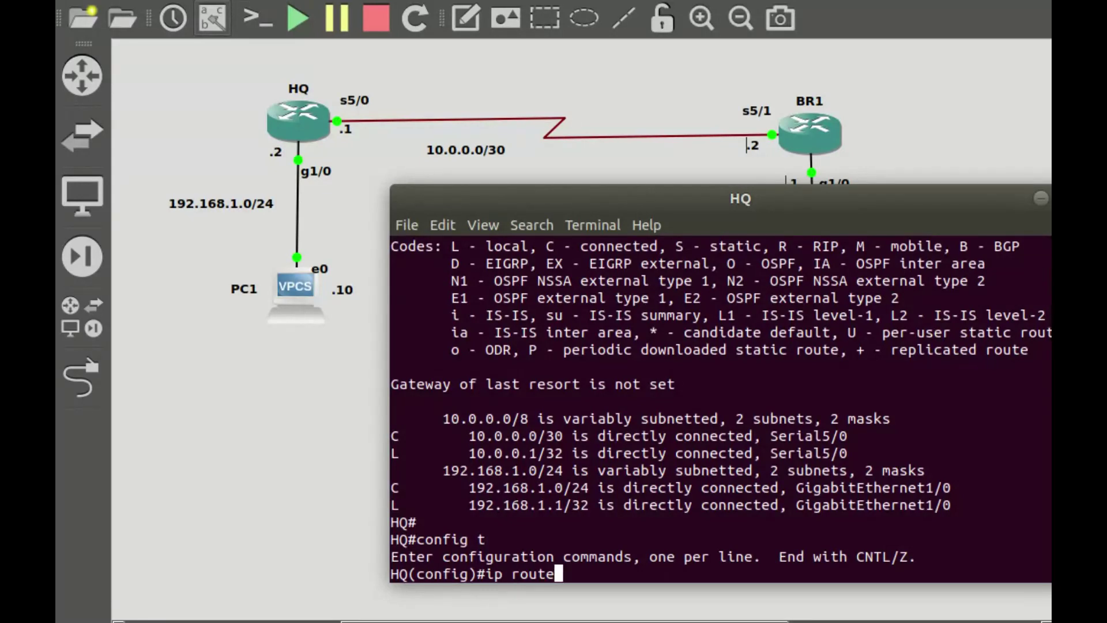
key("Tab")
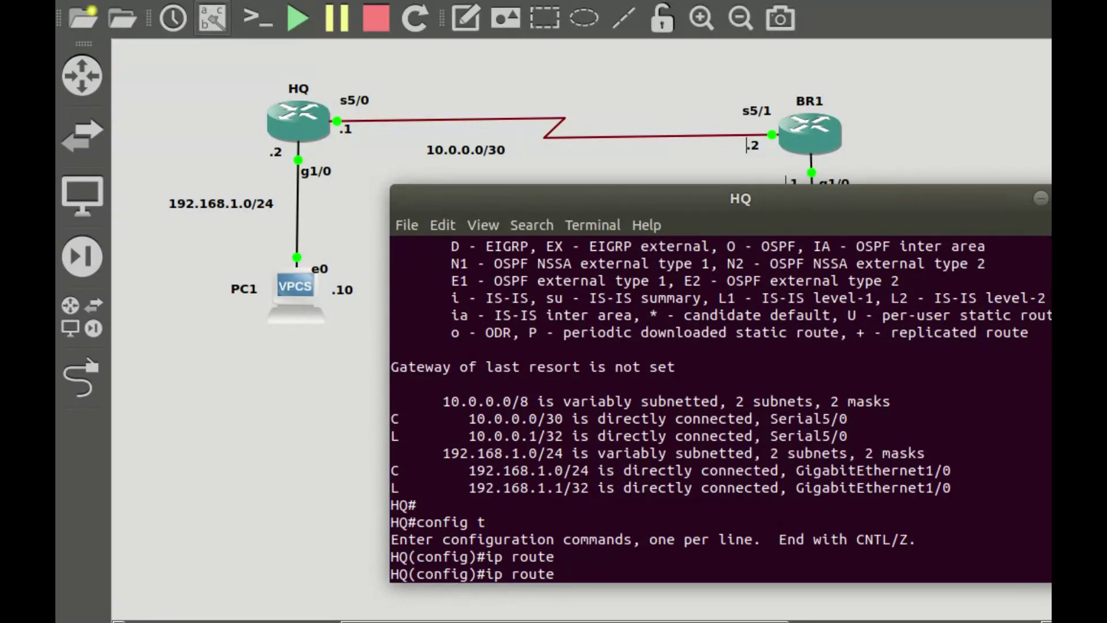
type("172.16.1.0 255.255.255.0")
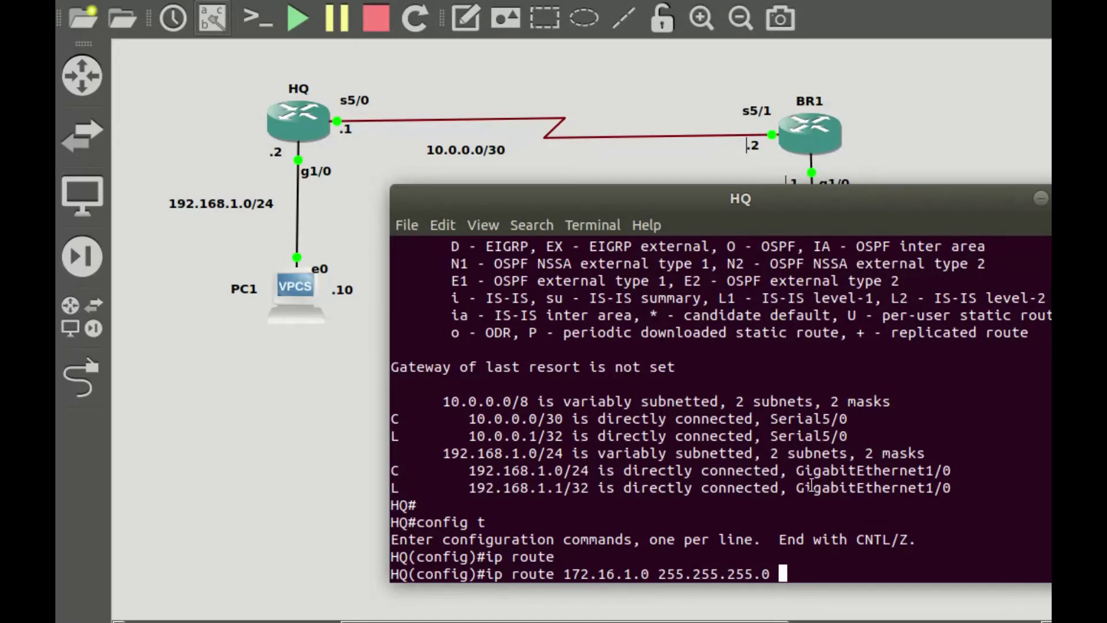
type("10.0.0.2")
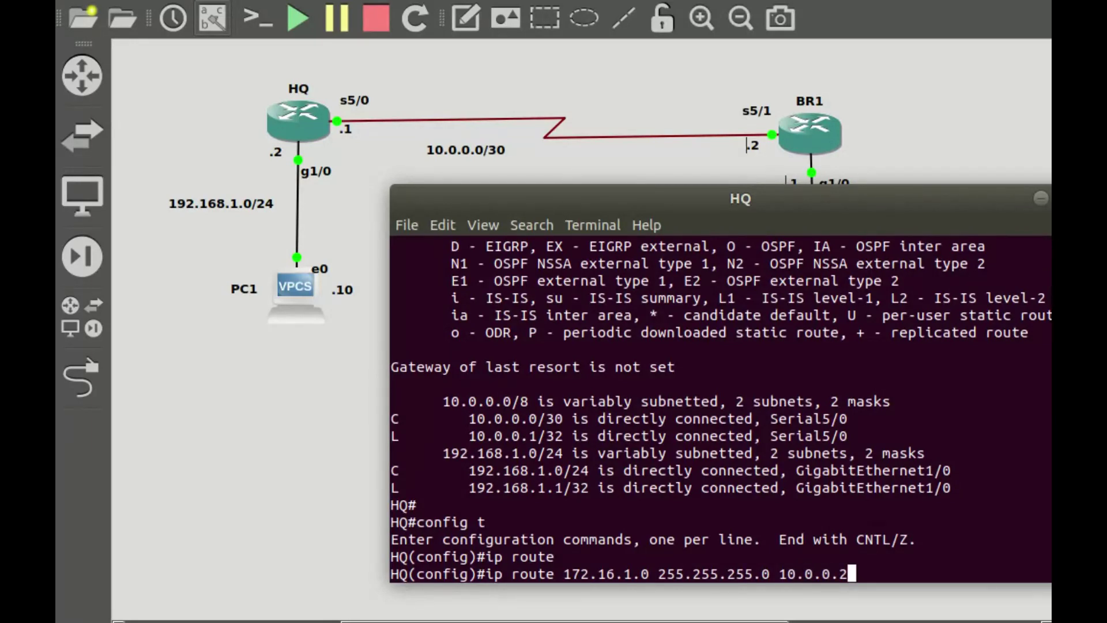
key("BackSpace")
key("BackSpace")
key("BackSpace")
key("BackSpace")
key("BackSpace")
key("BackSpace")
key("BackSpace")
key("BackSpace")
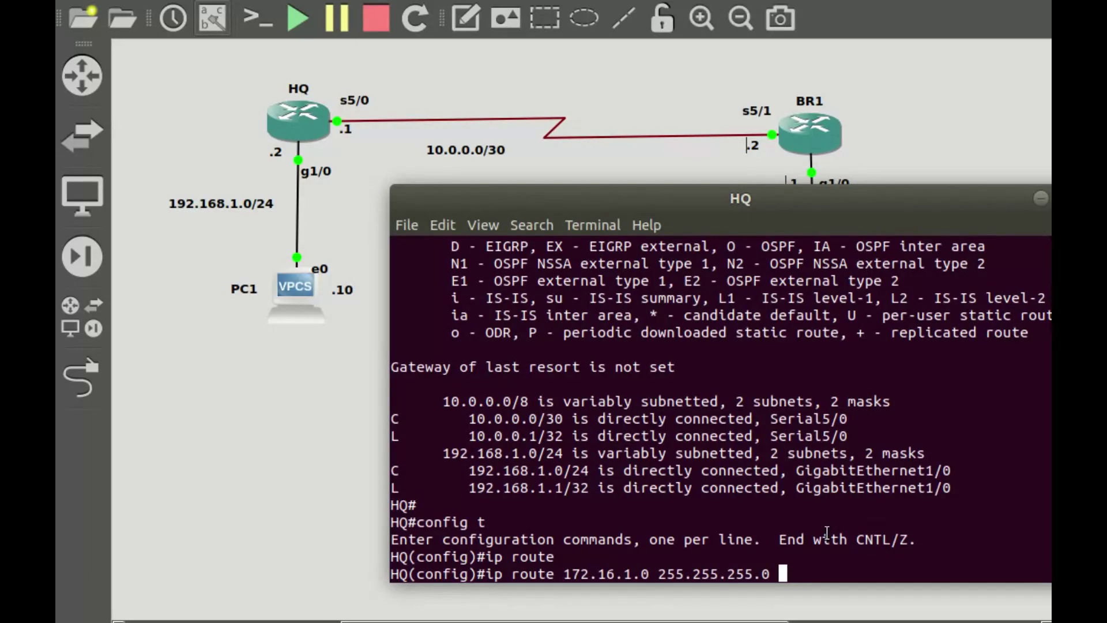
Step: Complete the static route with next hop 10.0.0.2 and exit HQ's global configuration mode
type("10.0.0.2")
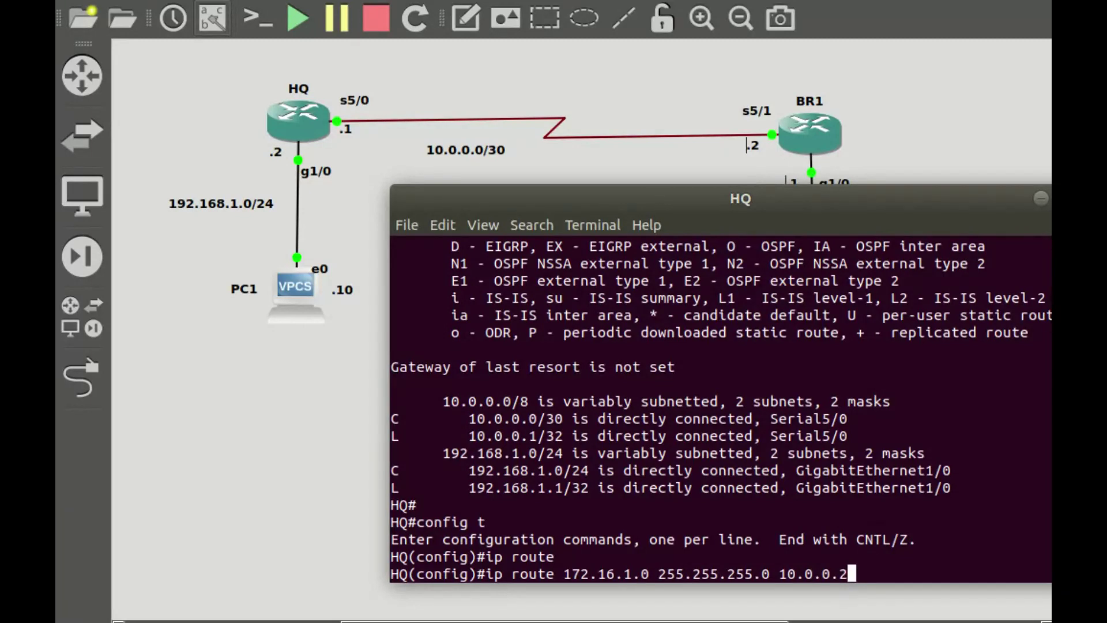
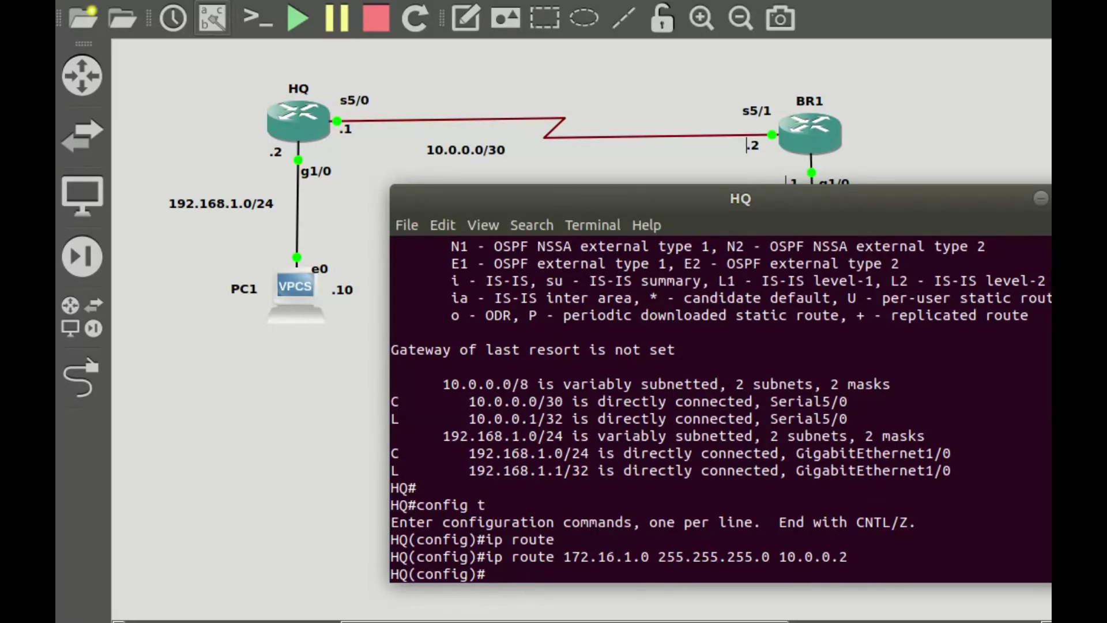
type("exit")
left_click_drag(969, 477, 378, 403)
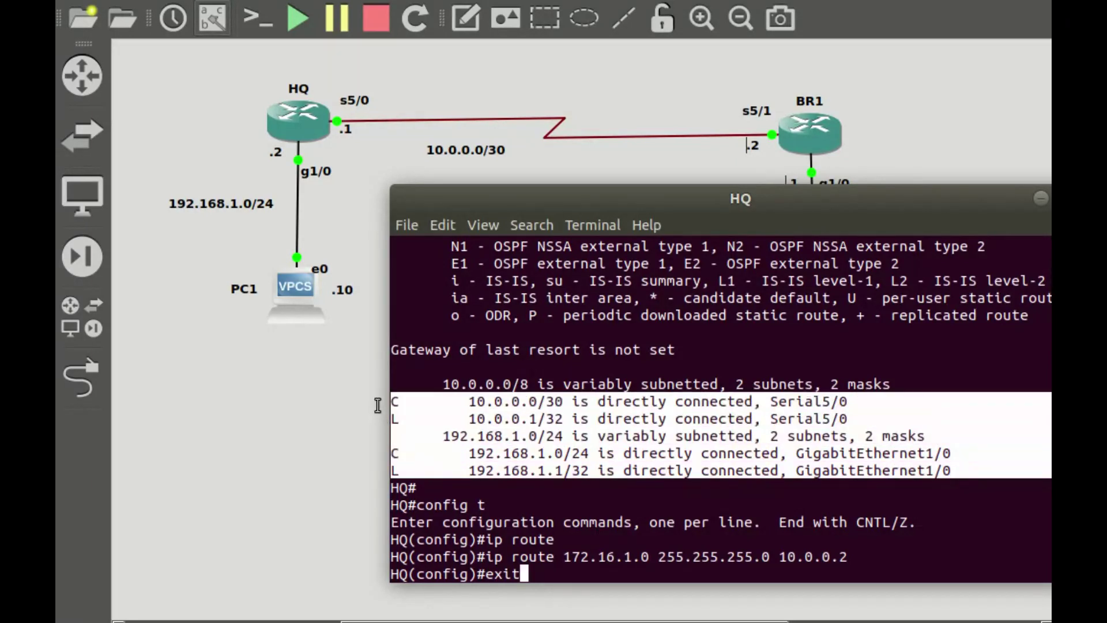
left_click(541, 448)
key("Return")
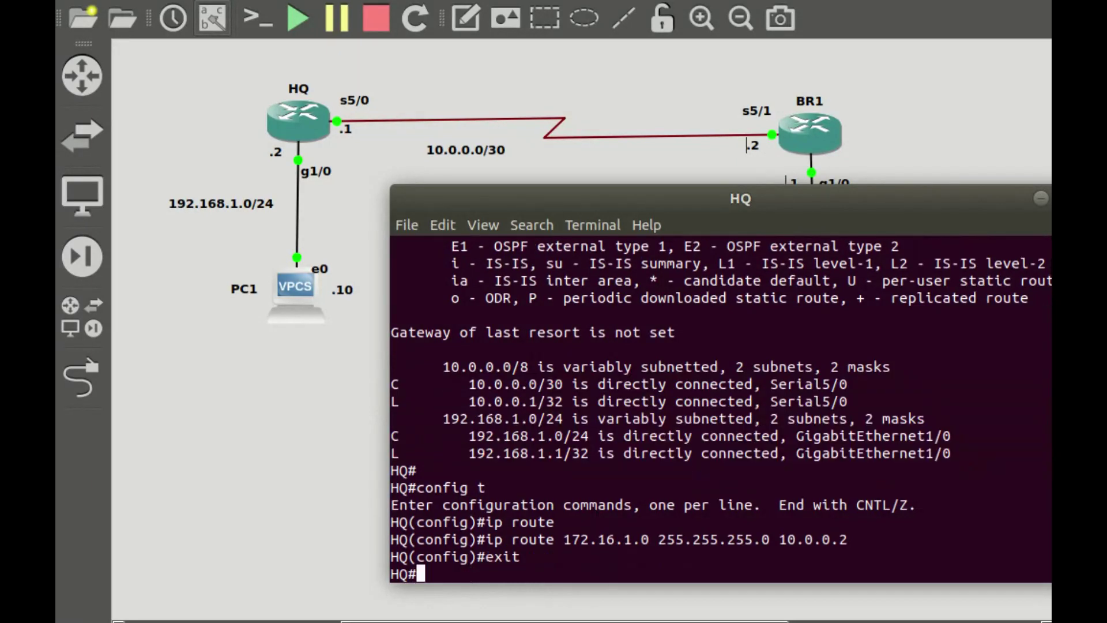
Step: Display HQ's IP routing table again with sh ip route to check the new static route
key("Return")
type("sh ip r")
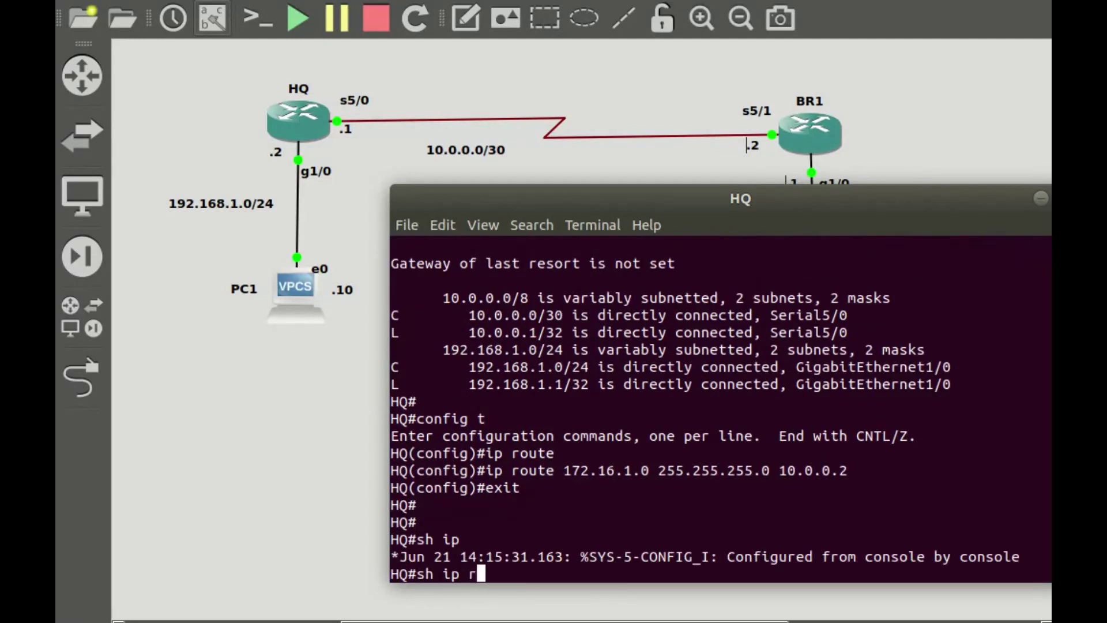
type("oute")
key("Return")
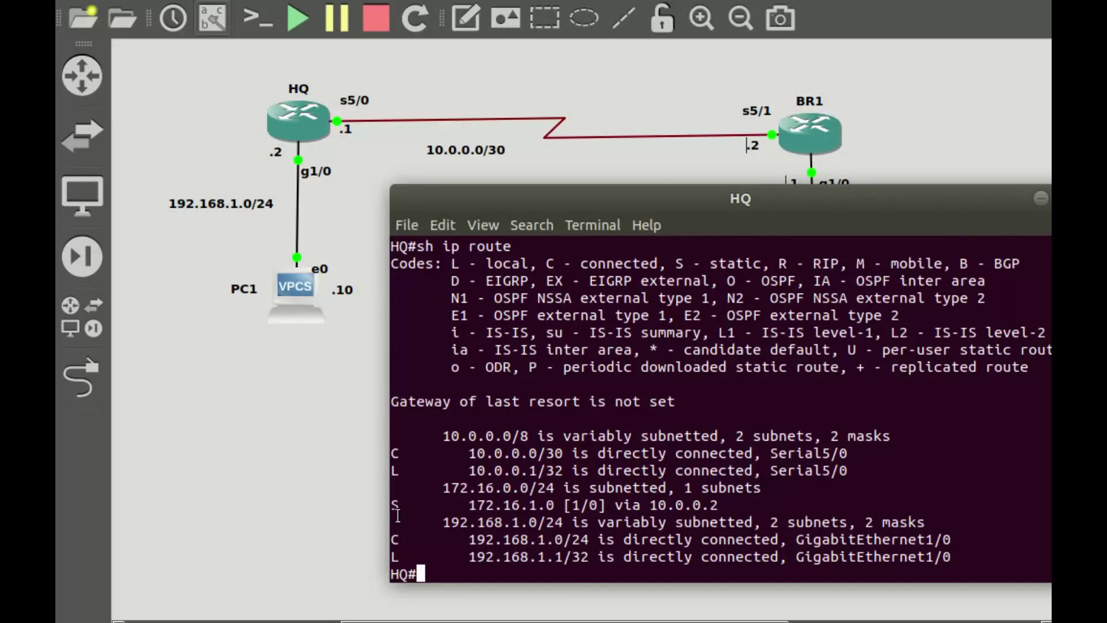
Step: Examine the static 172.16.1.0 route via 10.0.0.2 in HQ's table and its S code in the legend
left_click_drag(392, 505, 408, 501)
left_click_drag(681, 263, 762, 263)
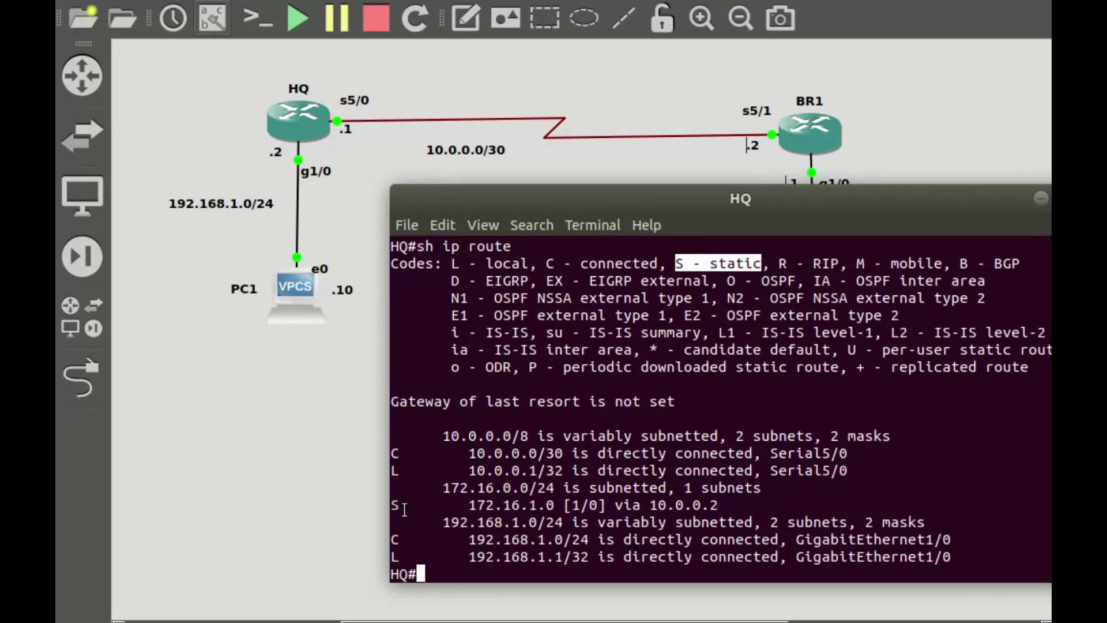
left_click_drag(397, 508, 728, 501)
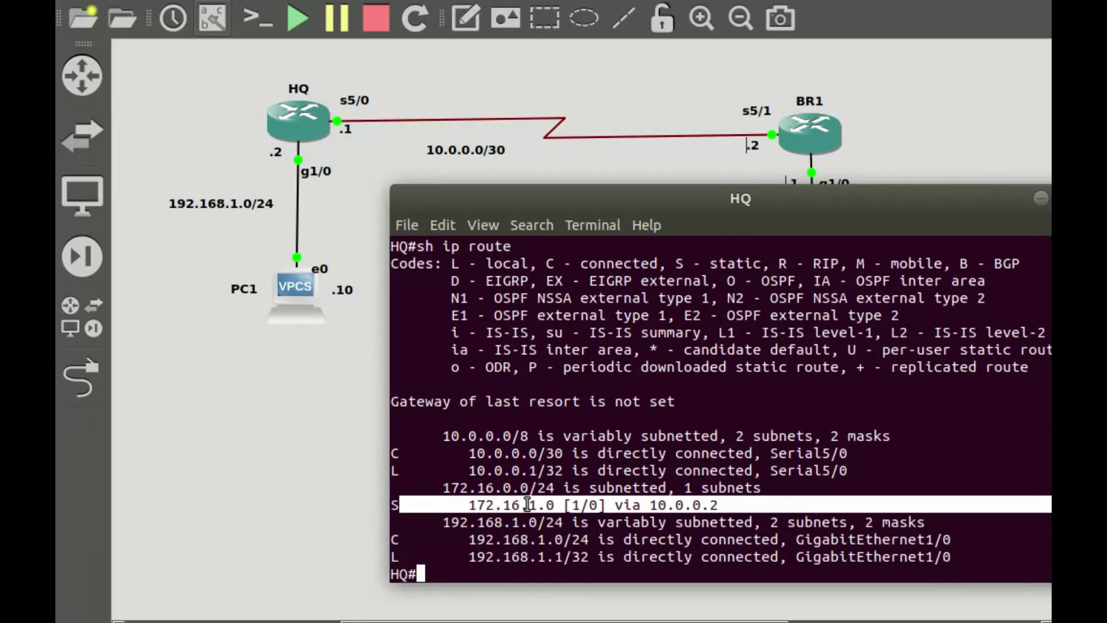
left_click(550, 506)
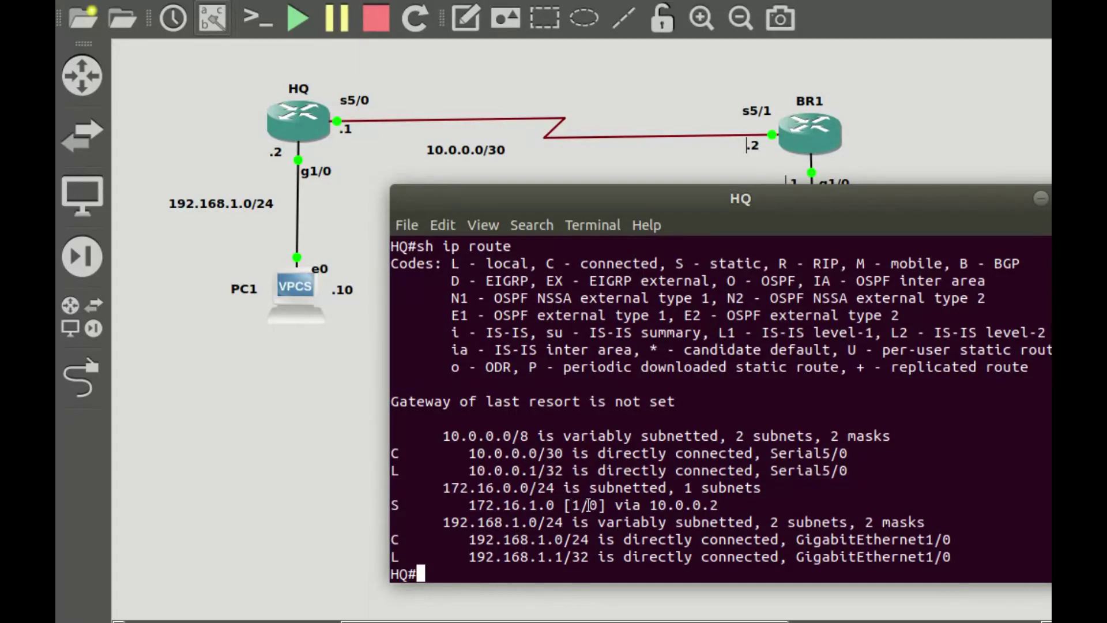
Step: Switch to the BR1 router's console and enter global configuration mode with config t
mouse_move(599, 505)
left_mouse_down()
mouse_move(581, 505)
mouse_move(638, 505)
mouse_move(599, 505)
left_mouse_up()
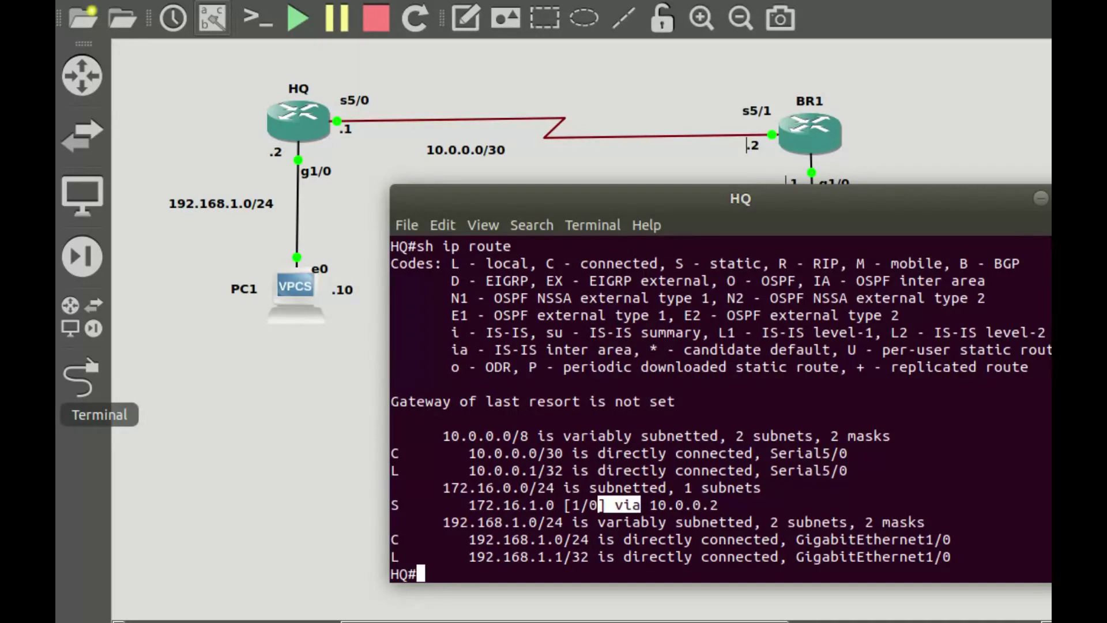
left_click(81, 377)
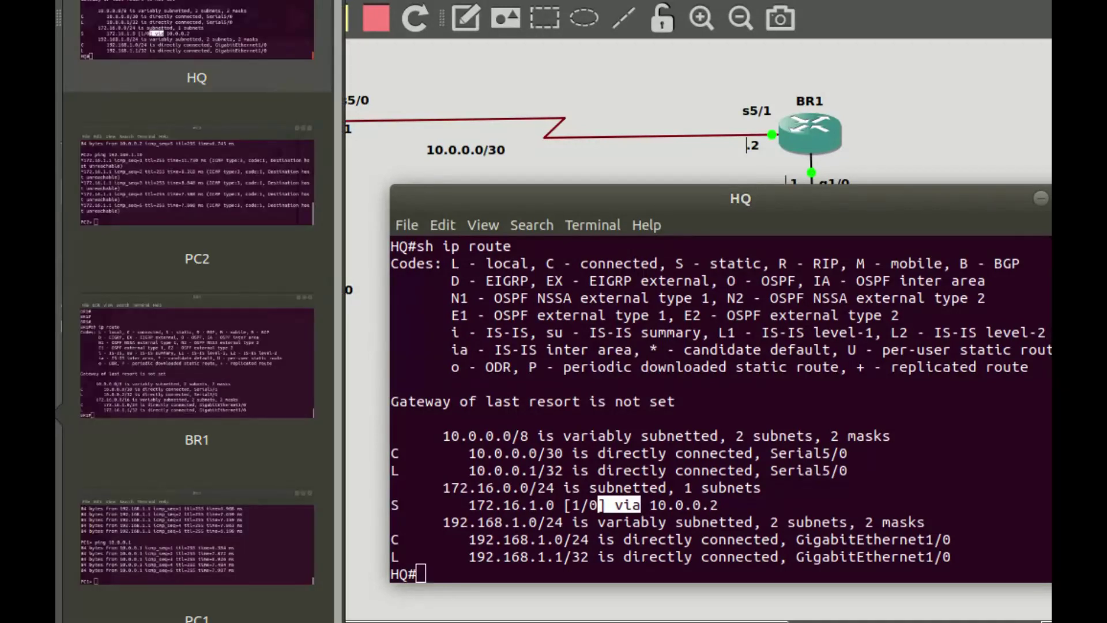
left_click(182, 408)
key("Return")
key("Return")
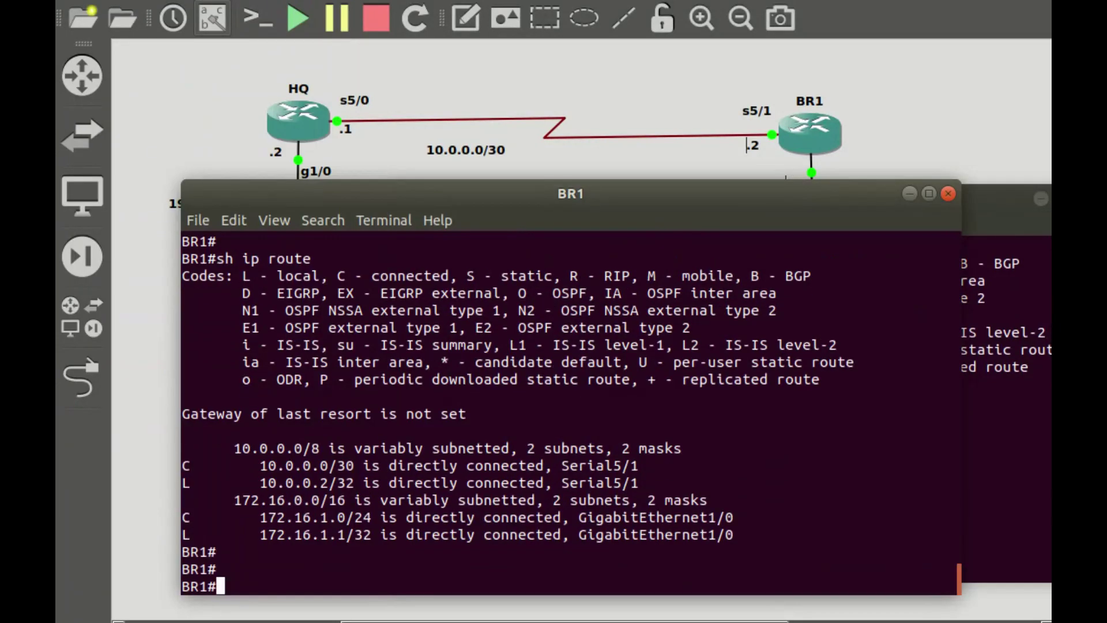
type("config t")
key("Return")
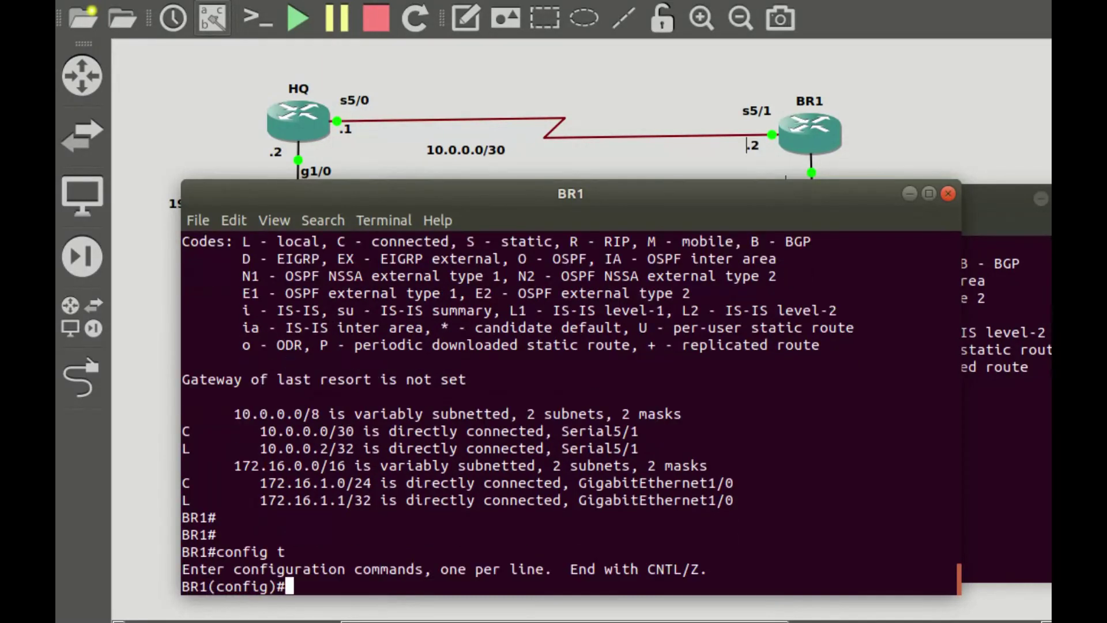
Step: Add a static route on BR1 to network 192.168.1.0 with mask 255.255.255.0 and next hop 10.0.0.1
type("ip rout")
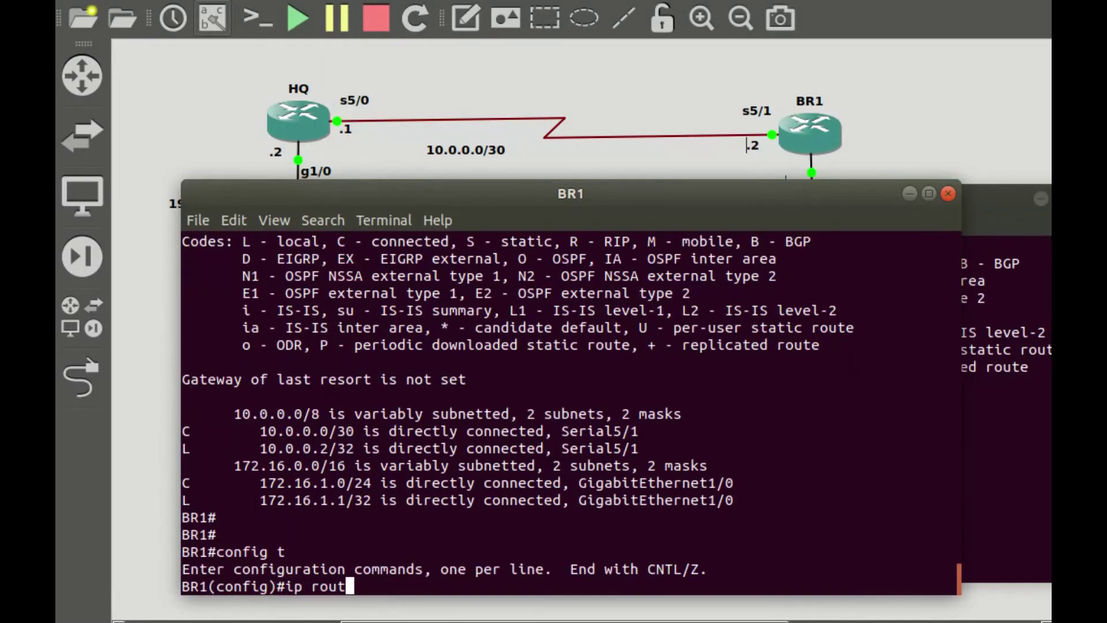
type("e 192.168.1.")
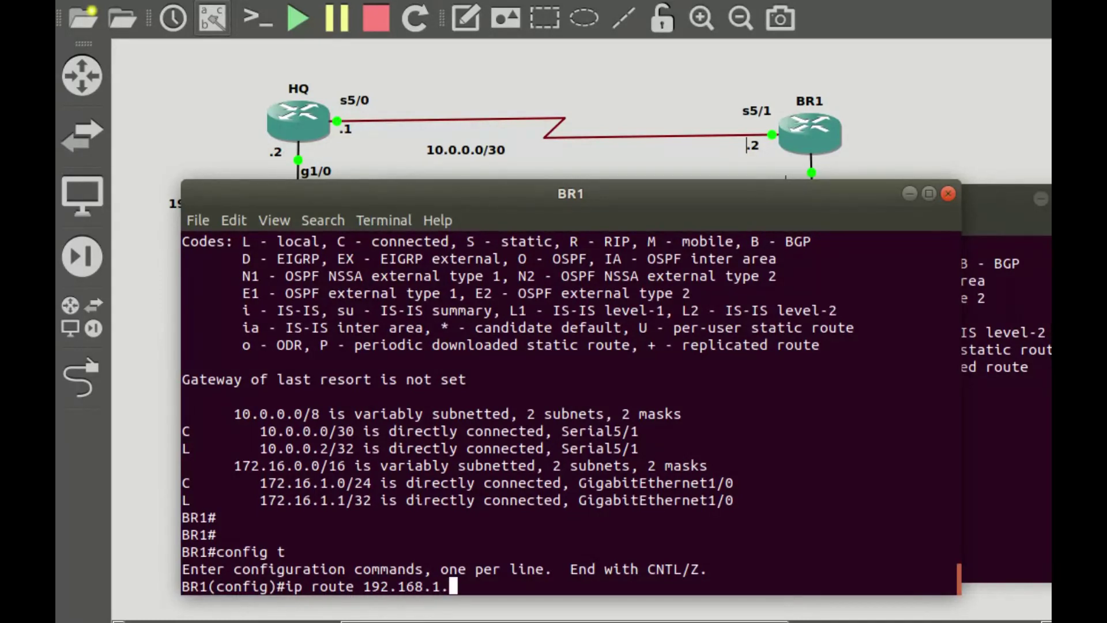
type("0 255.255.255.0")
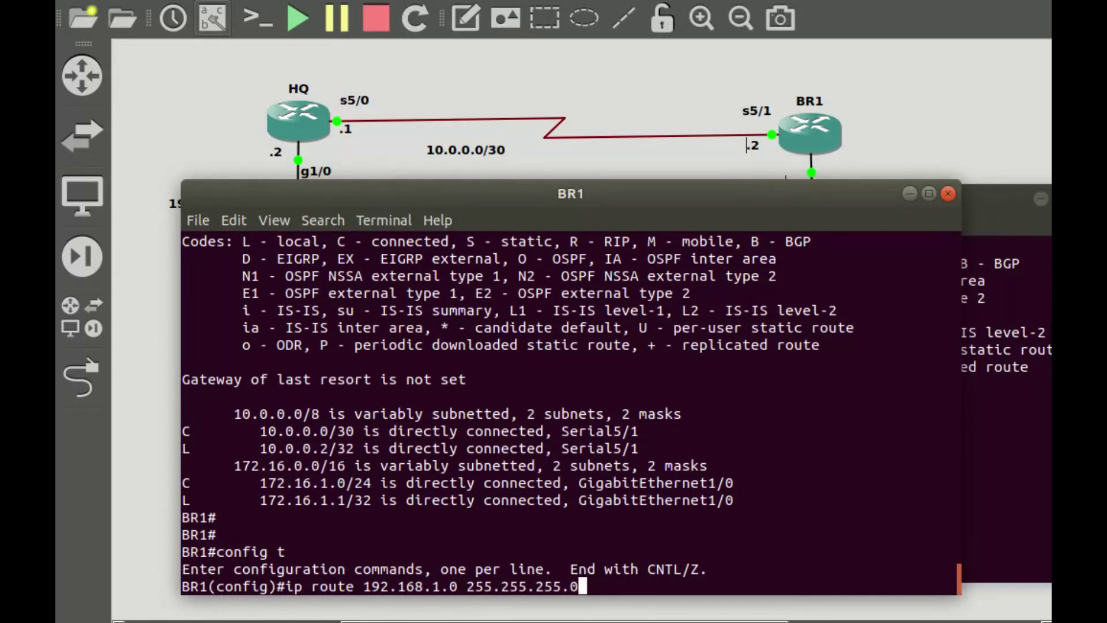
type(" 10.0.0.1")
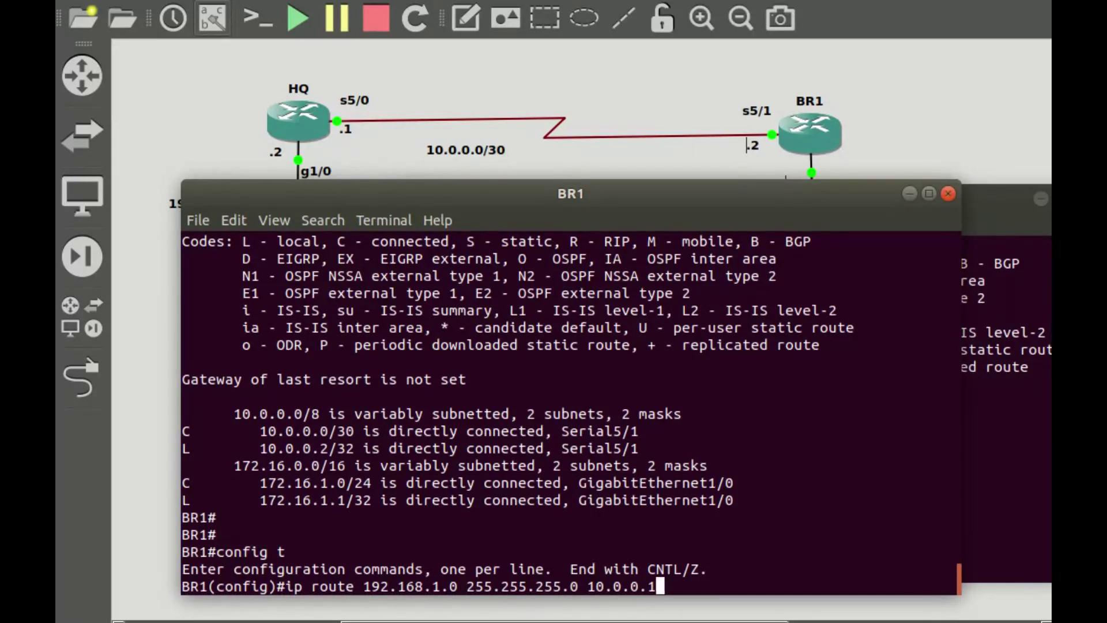
key("Return")
Step: Display BR1's routing table from configuration mode with do sh ip route and check the static 192.168.1.0/24 entry and its next hop
type("exit")
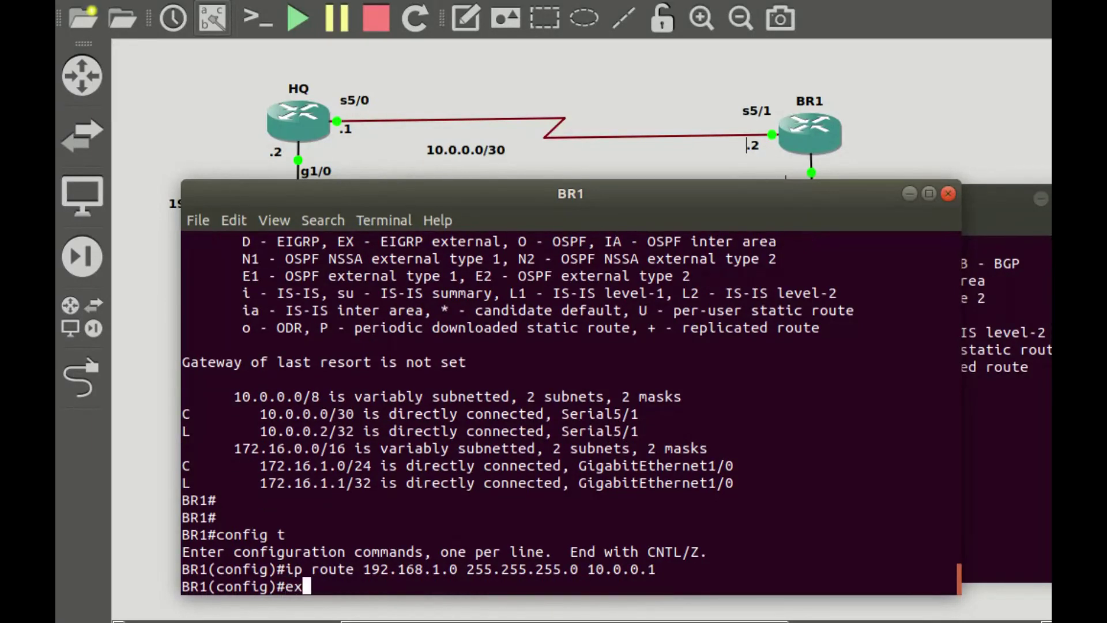
key("BackSpace")
key("BackSpace")
key("BackSpace")
key("BackSpace")
type("do sh ip ")
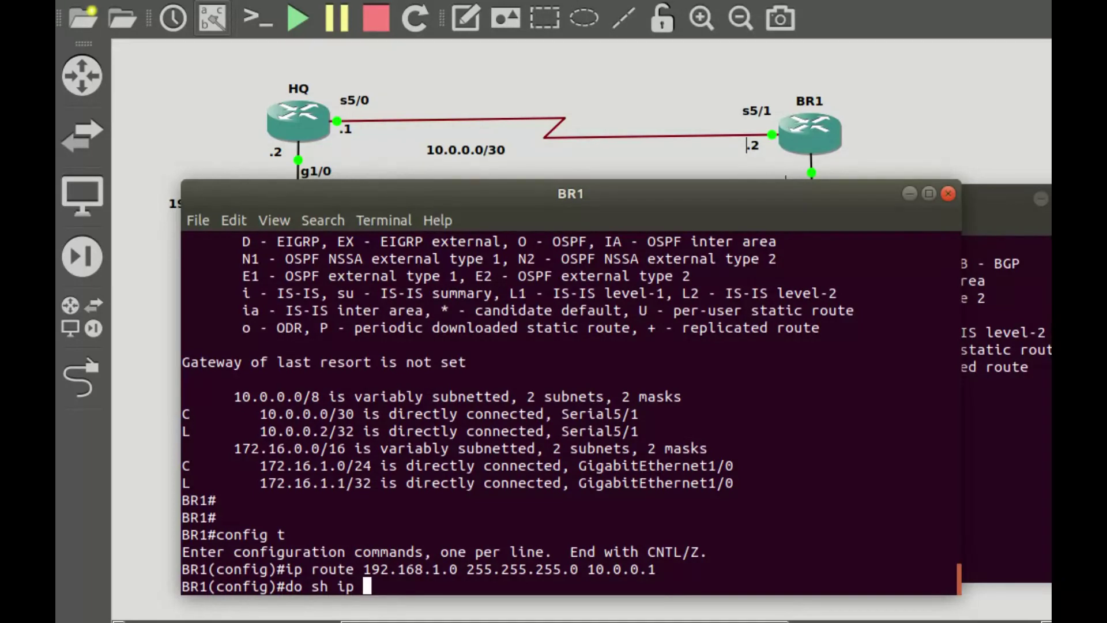
type("route")
key("Return")
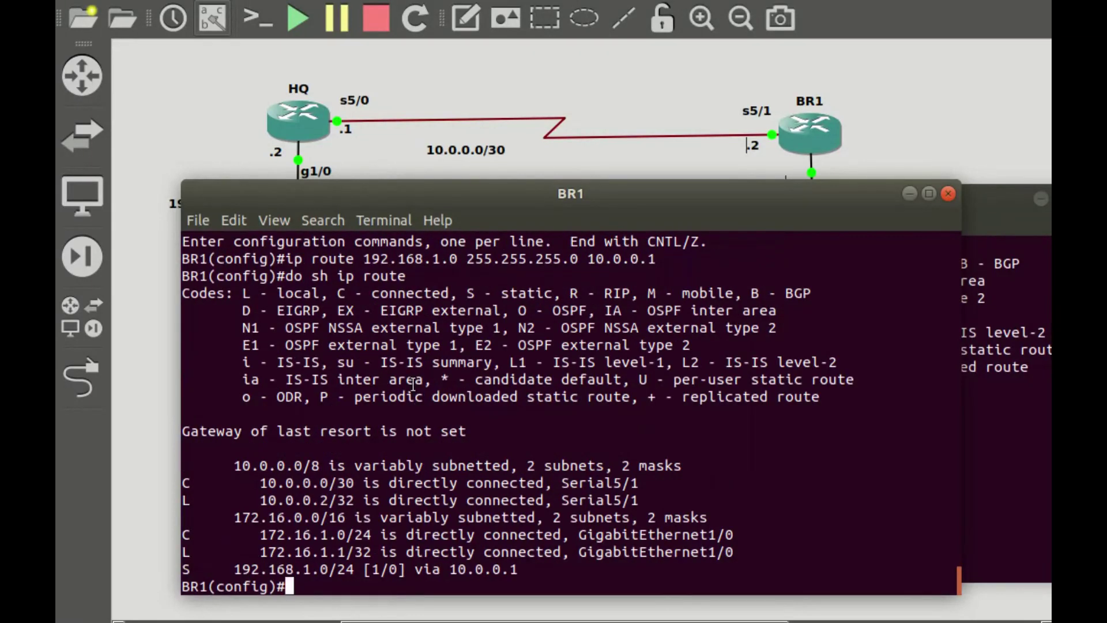
left_click_drag(530, 569, 173, 574)
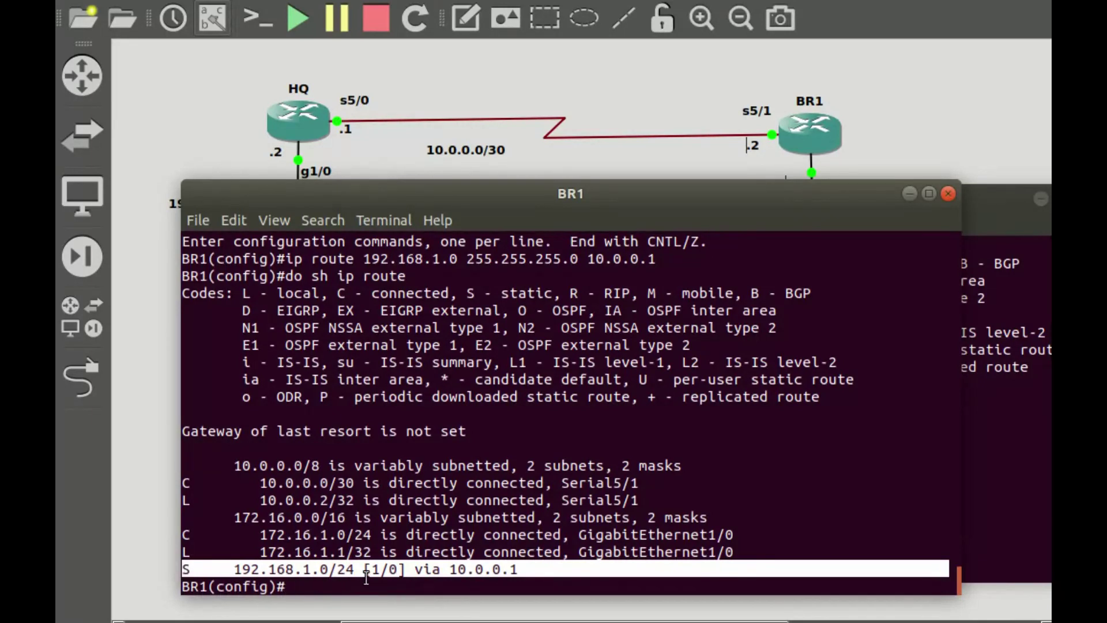
double_click(507, 569)
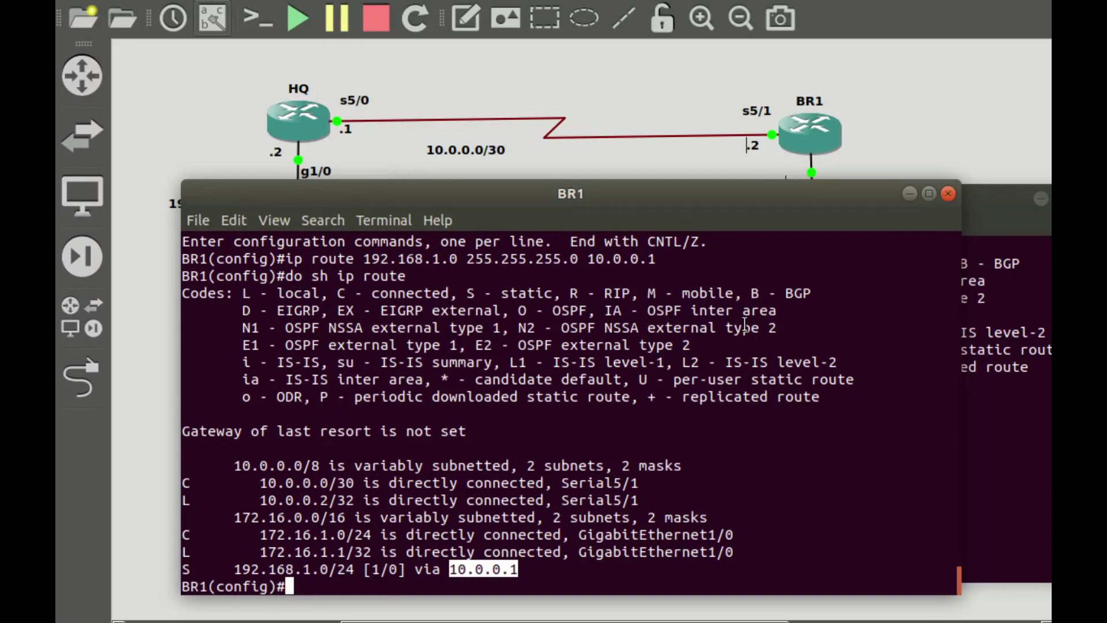
Step: Minimize the BR1 and HQ consoles and bring up PC2's console
left_click(908, 200)
left_click(1040, 200)
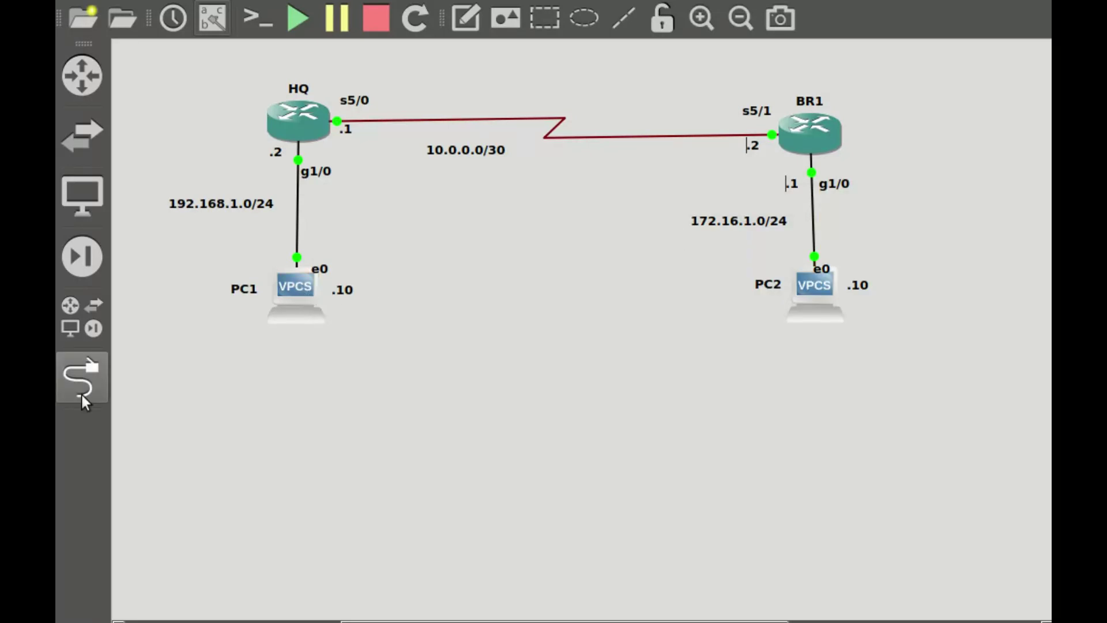
left_click(28, 414)
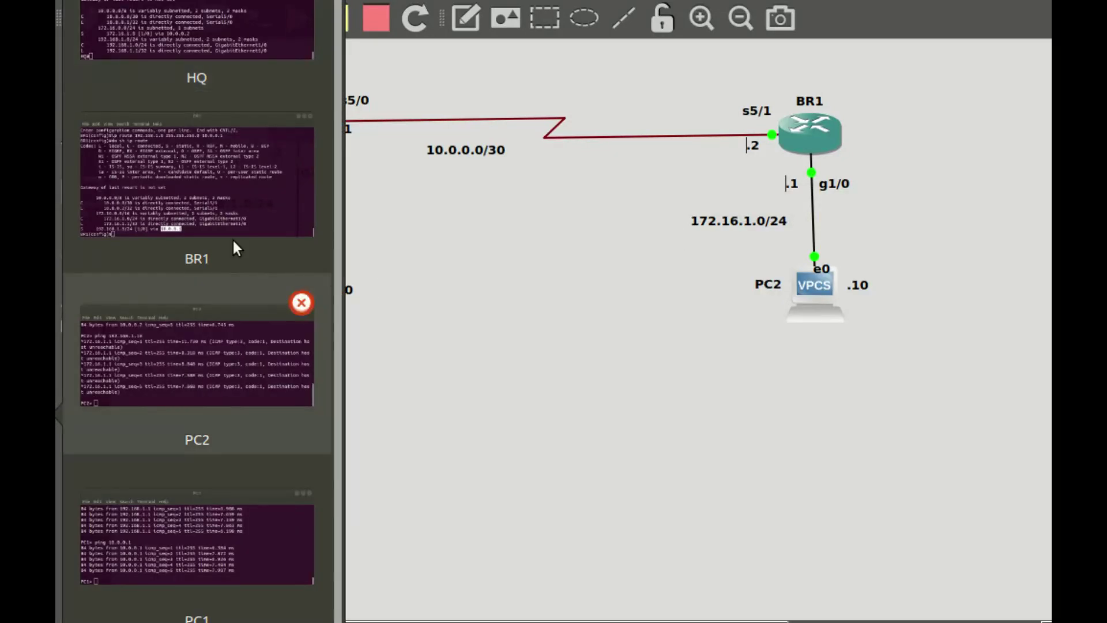
left_click(173, 390)
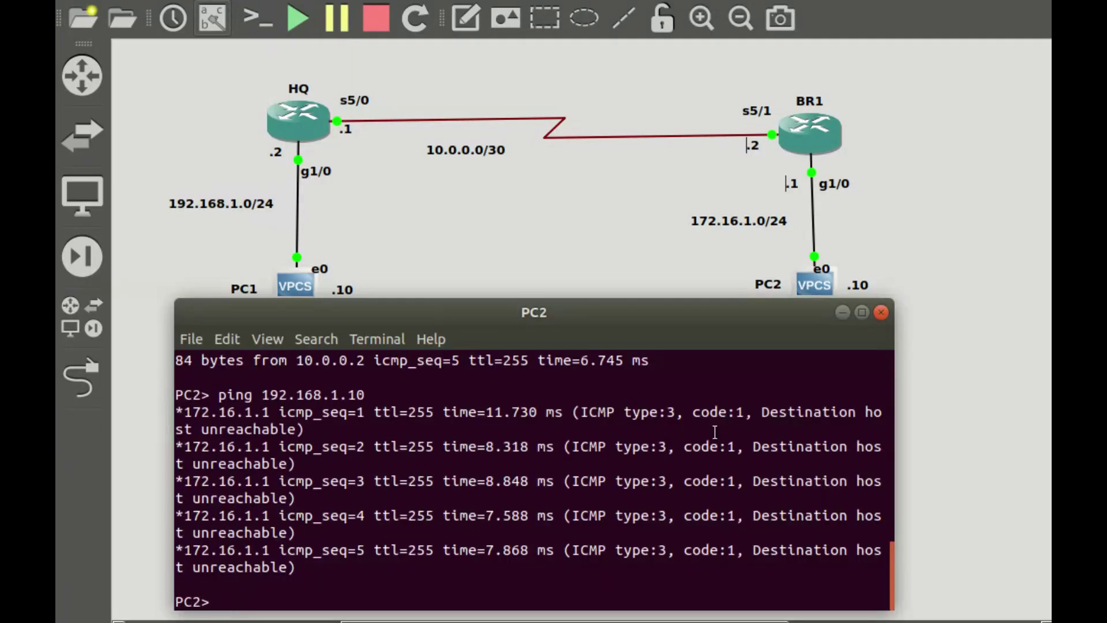
Step: Review the earlier ping errors on PC2, repeat the ping to 192.168.1.10 and examine the replies
left_click_drag(761, 412, 887, 426)
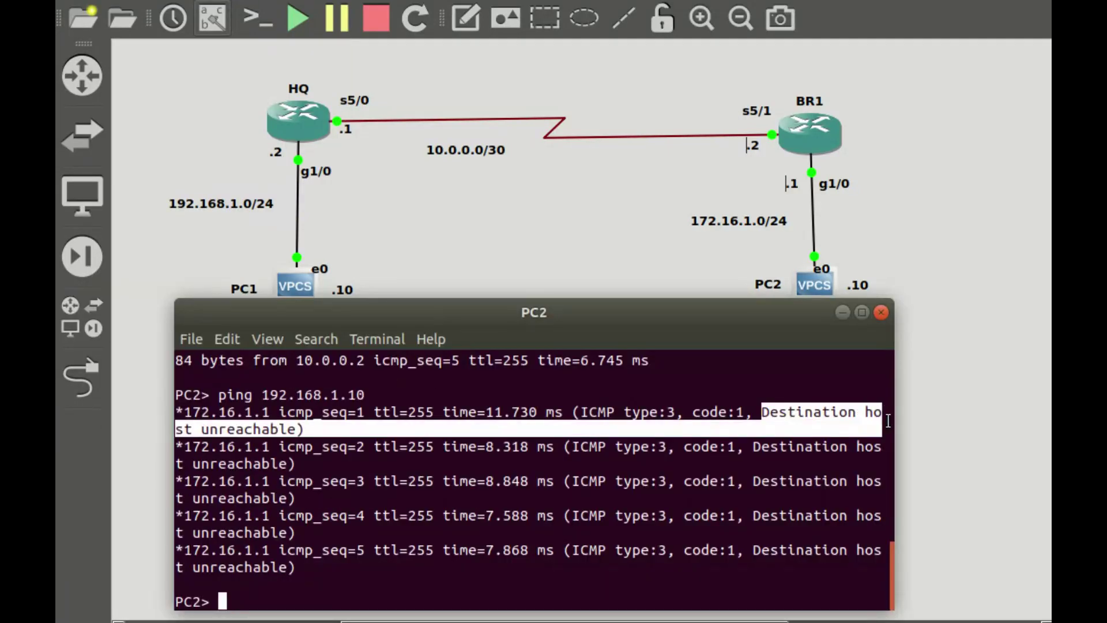
left_click(589, 526)
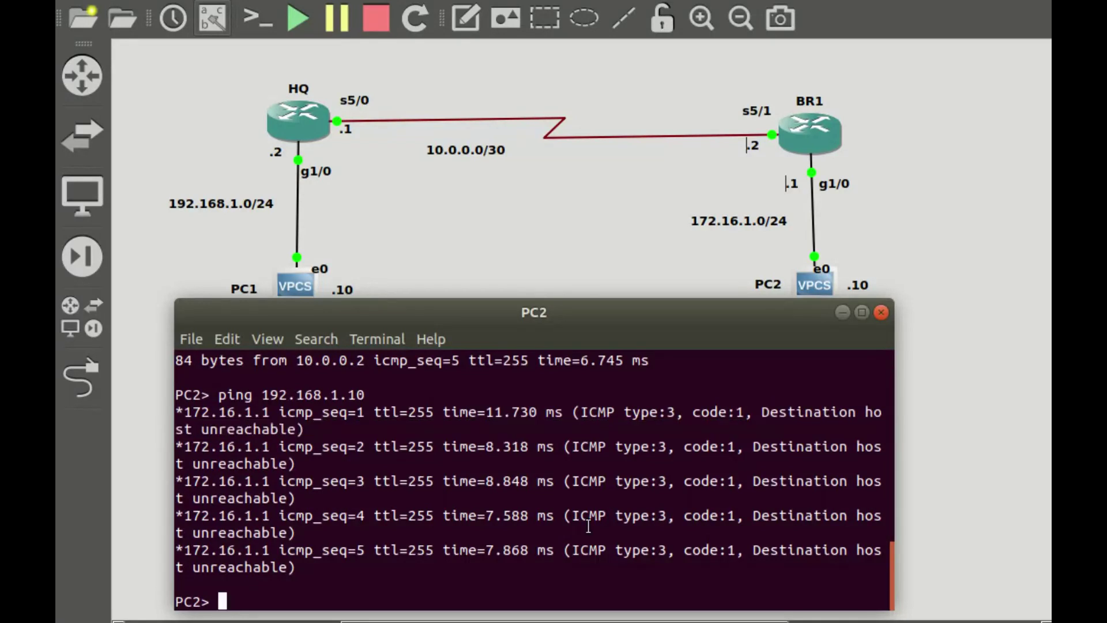
key("Up")
key("Return")
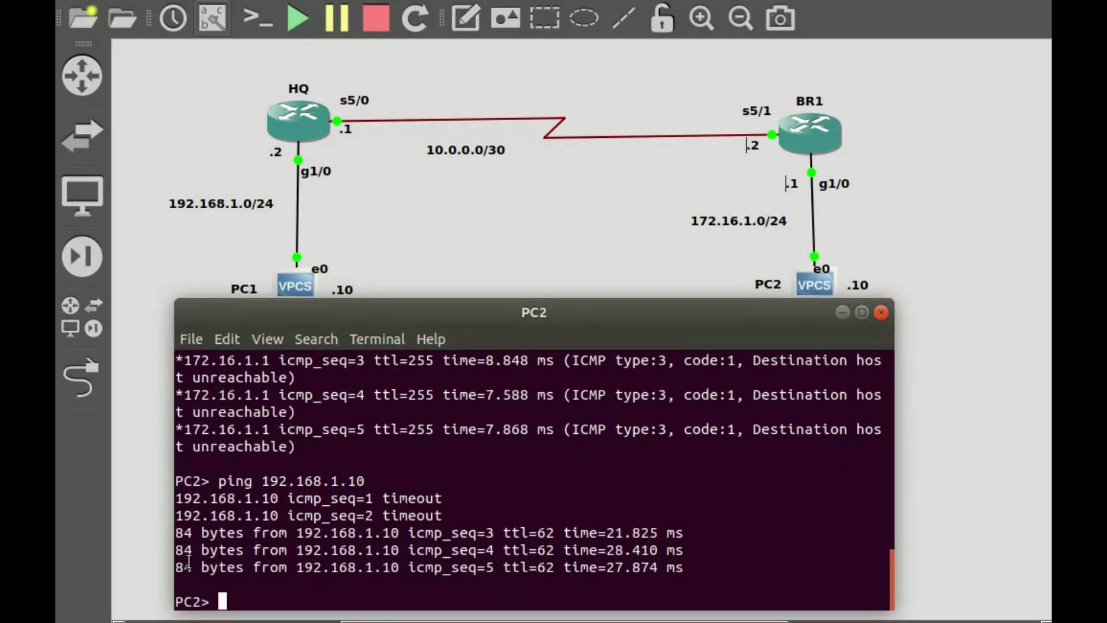
left_click_drag(178, 534, 580, 578)
left_click(459, 570)
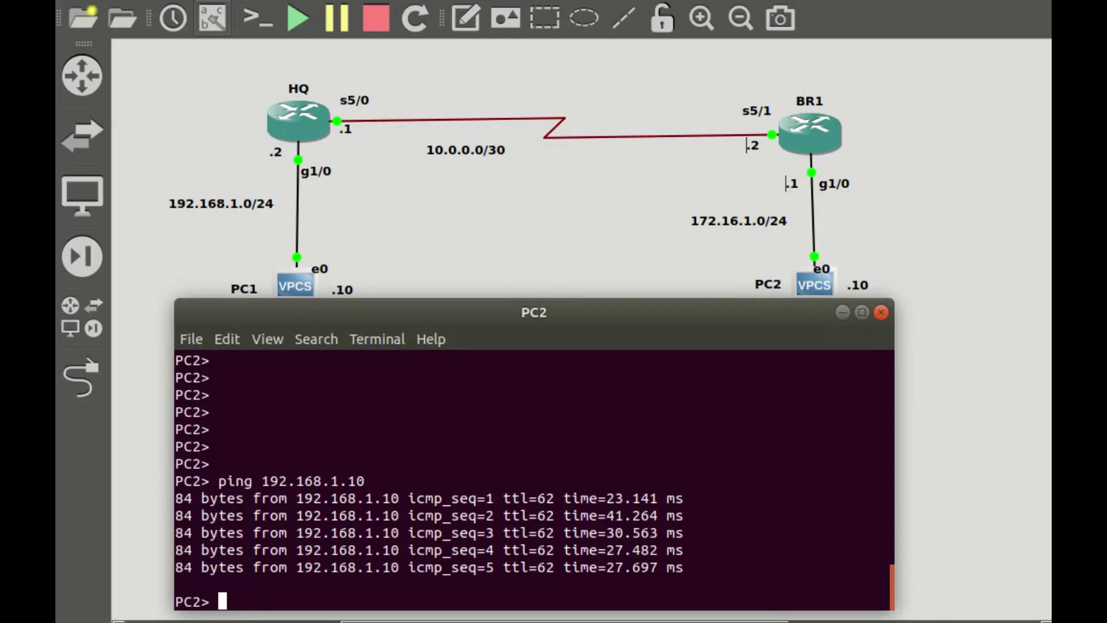
Step: Trace the path from PC2 to 192.168.1.10 and examine each hop in the output
type("trace 192")
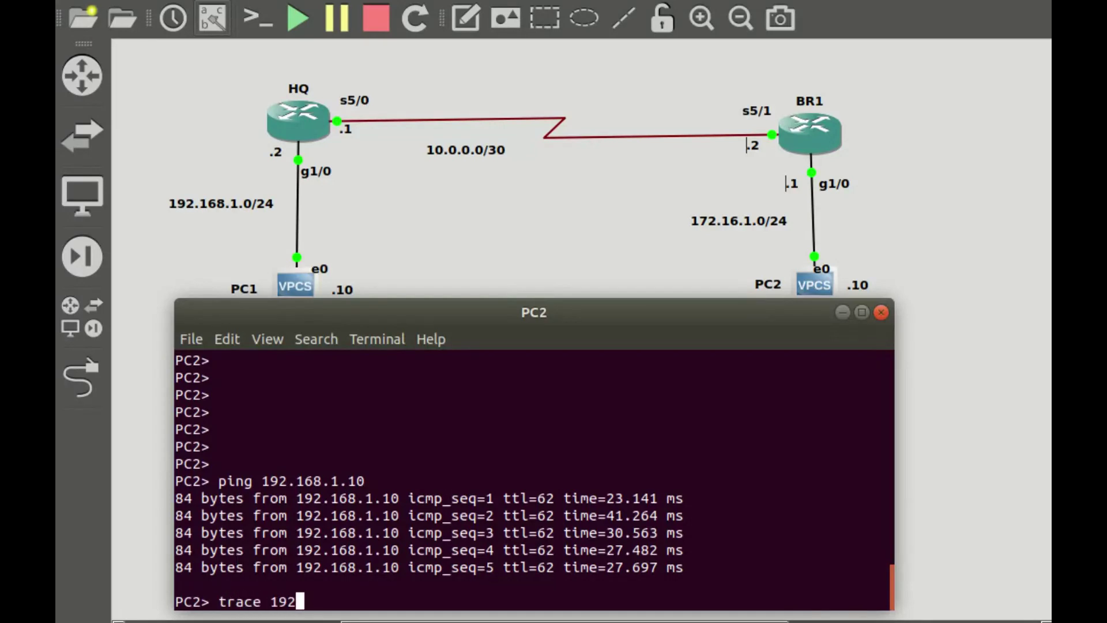
type(".168.1.10")
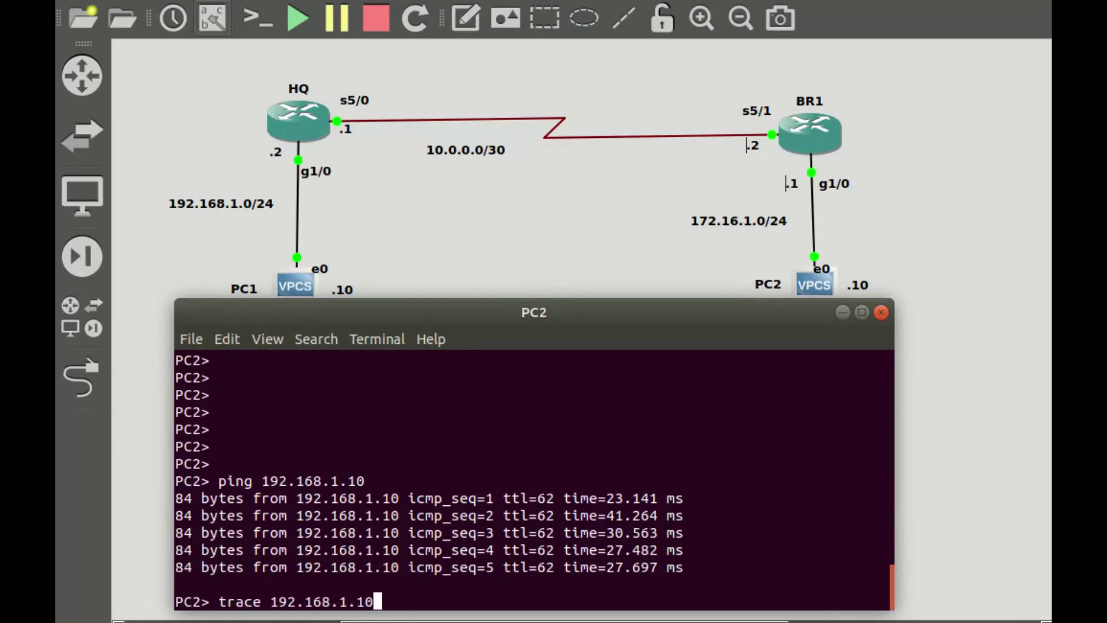
key("Return")
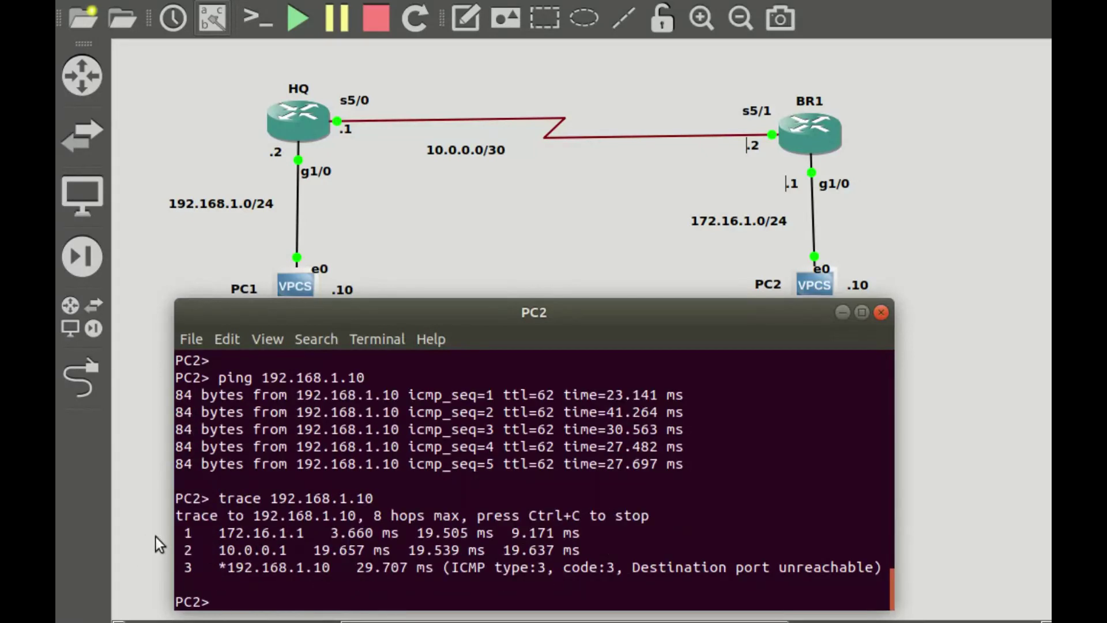
left_click_drag(185, 533, 314, 532)
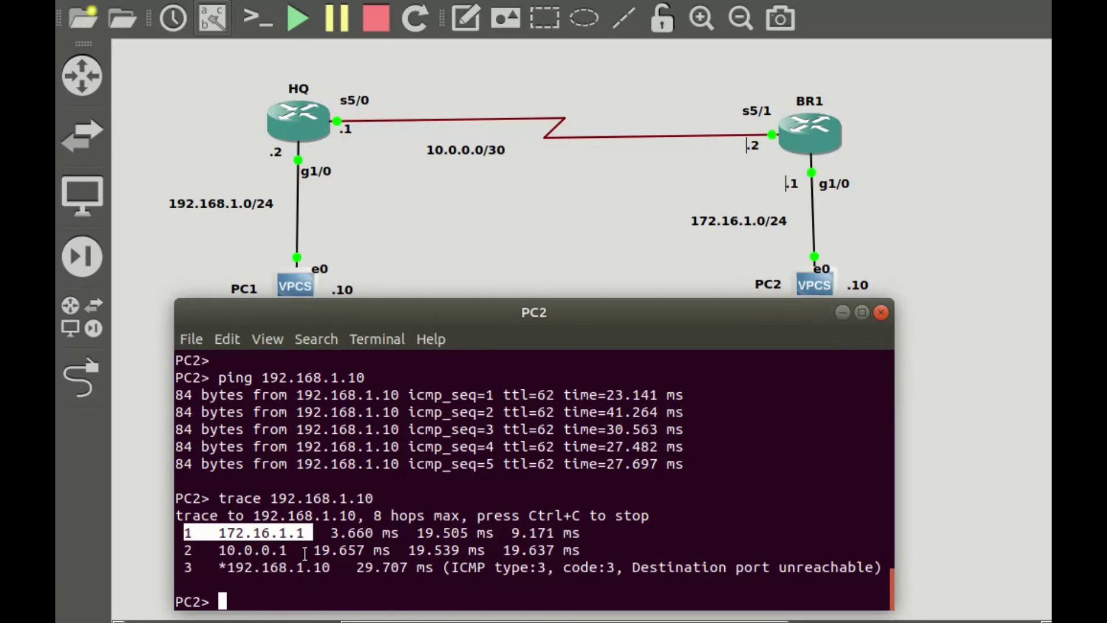
left_click_drag(304, 550, 218, 549)
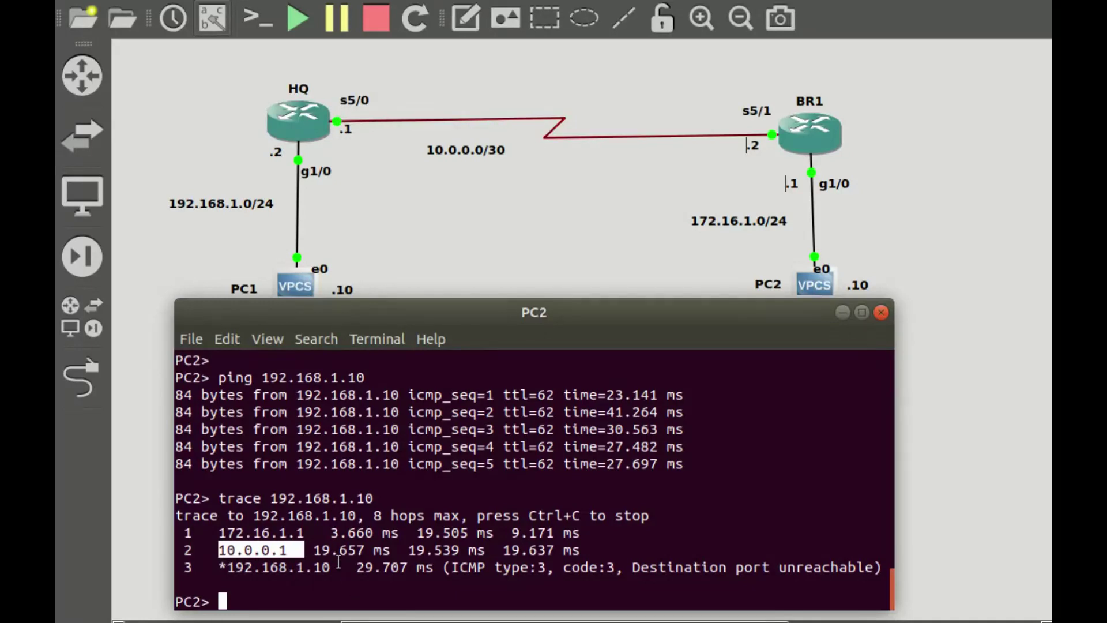
left_click_drag(342, 566, 232, 571)
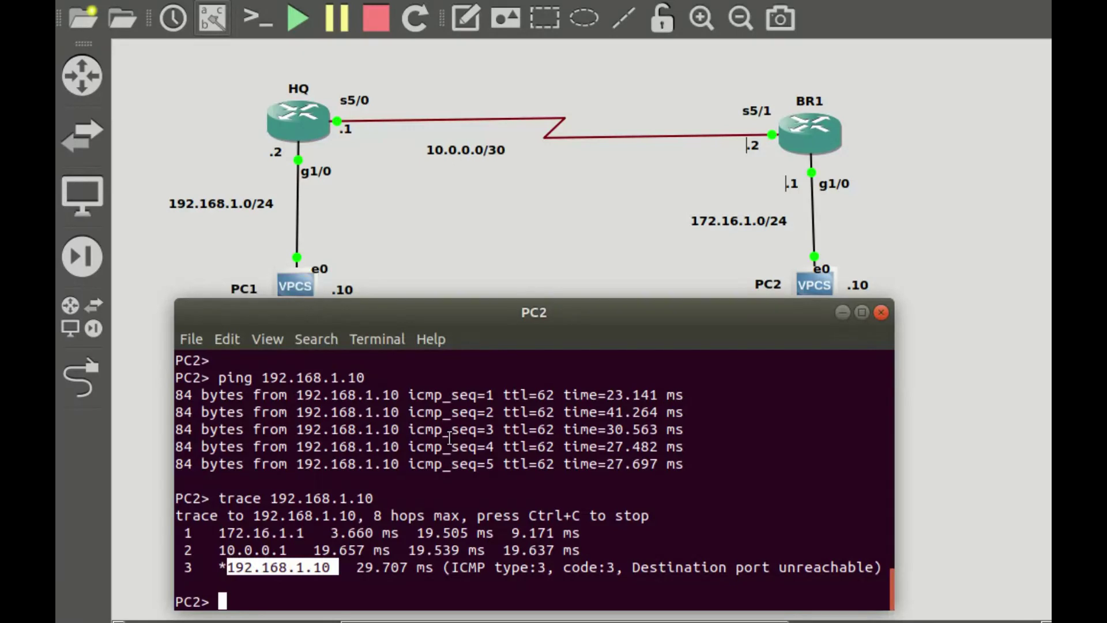
left_click(369, 540)
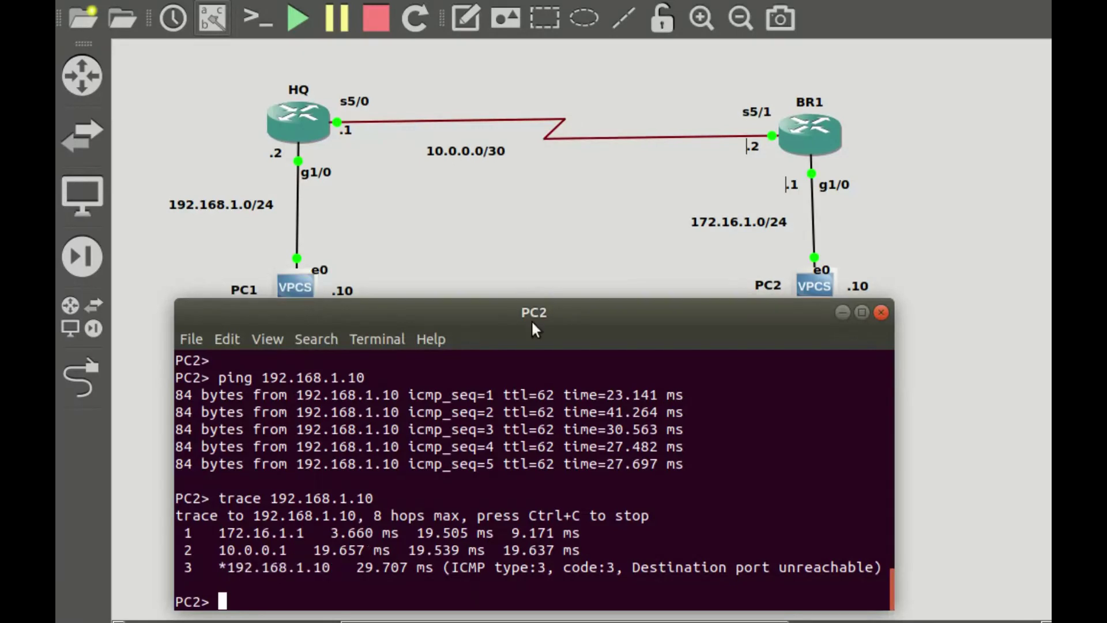